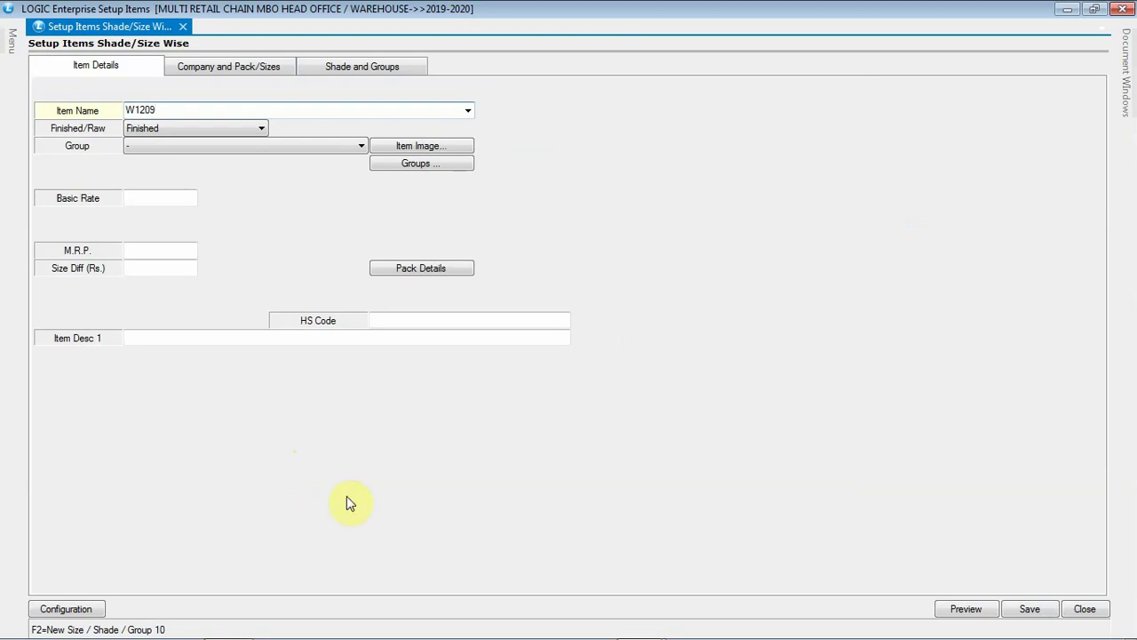
# Step: Assign item W1209 to the GARMENT group
pyautogui.click(266, 148)
pyautogui.write('g')
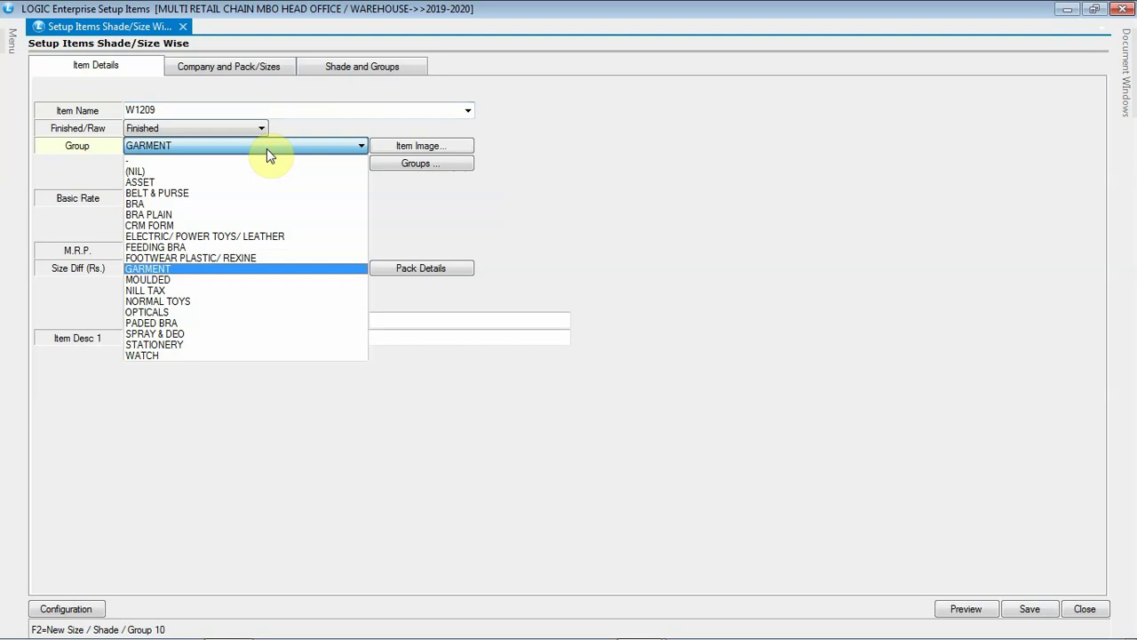
pyautogui.press('Tab')
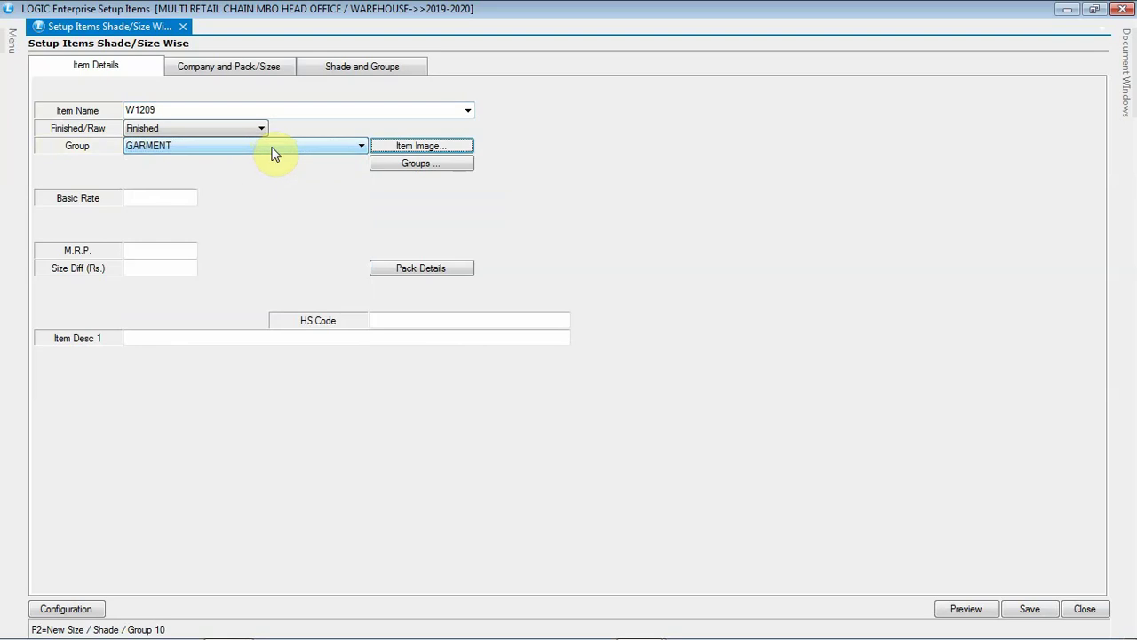
# Step: Add the "women tshirt pink" picture to the item's images as a linked large image with image tag w1209
pyautogui.click(383, 146)
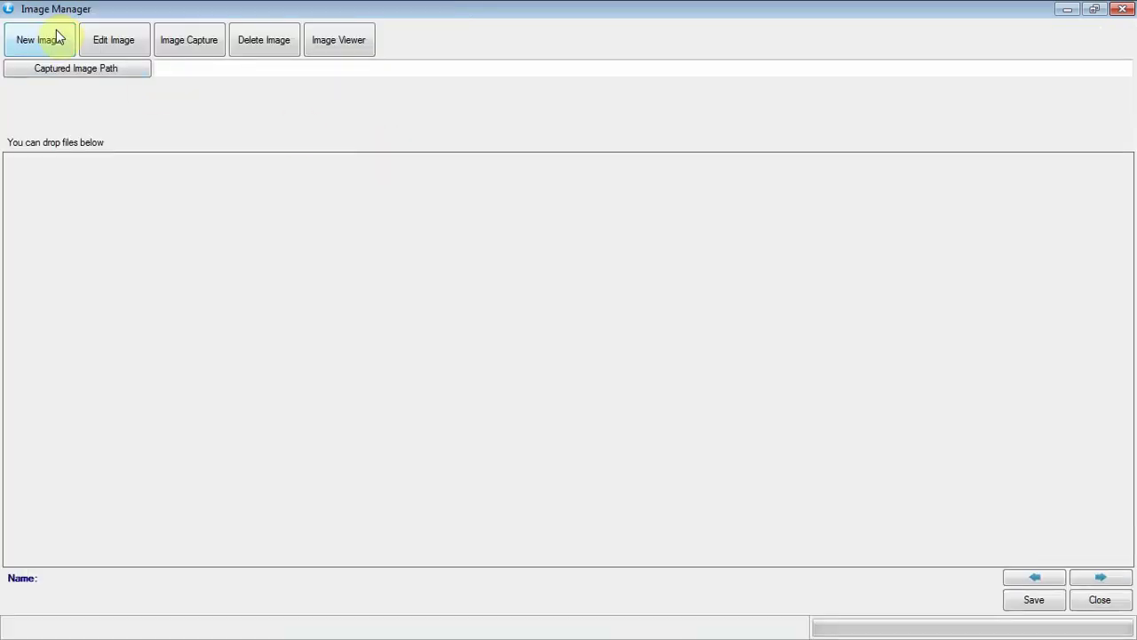
pyautogui.click(56, 35)
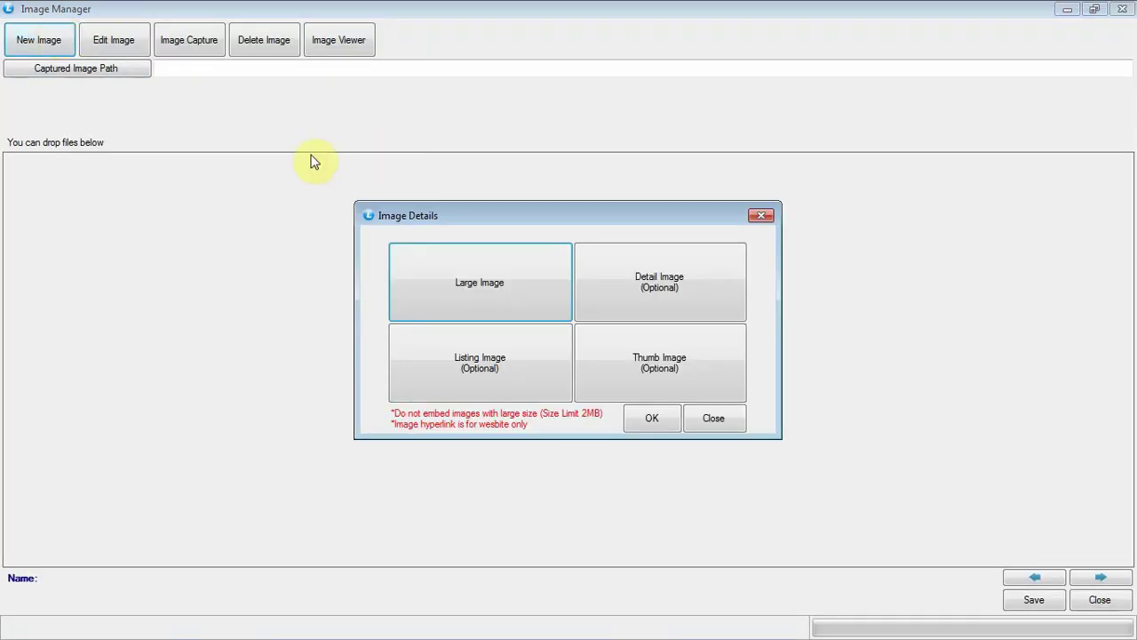
pyautogui.click(454, 271)
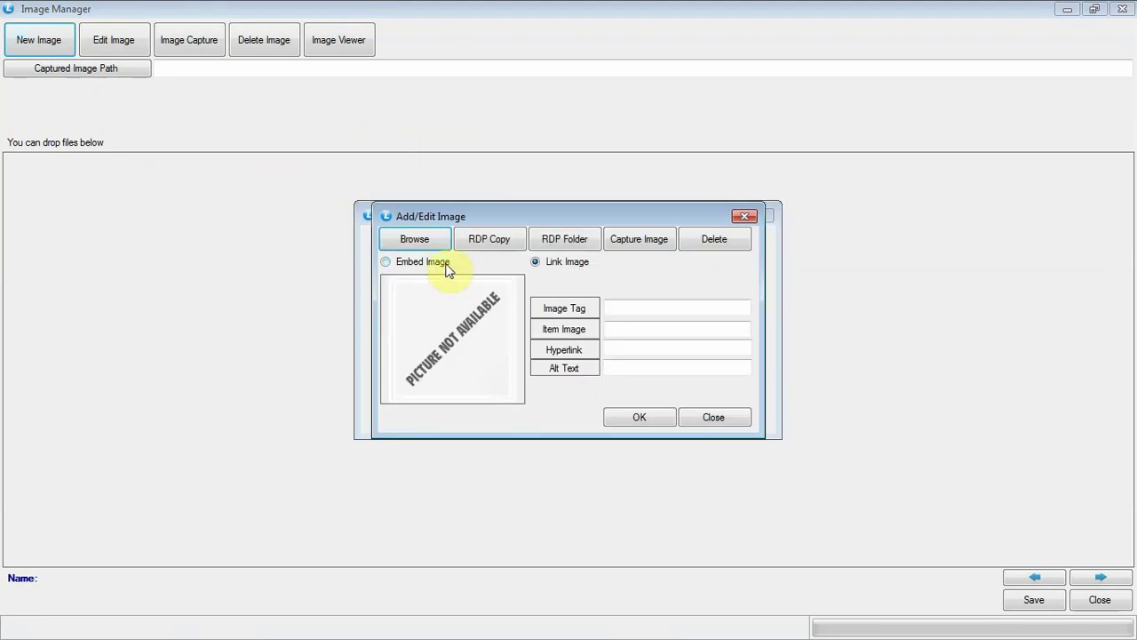
pyautogui.click(428, 244)
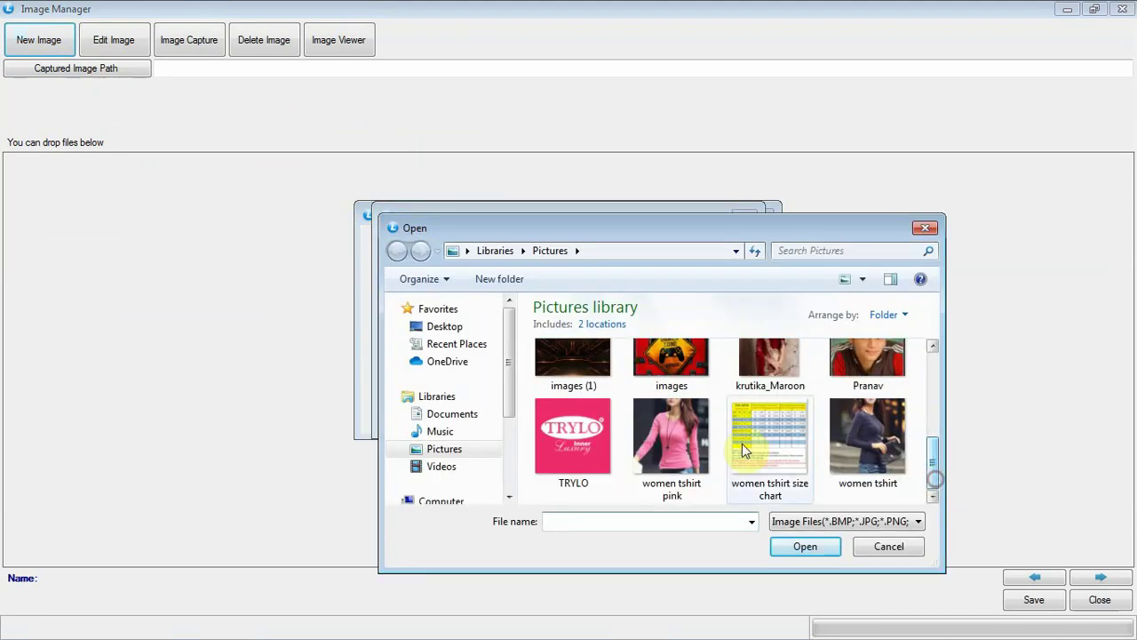
pyautogui.click(680, 436)
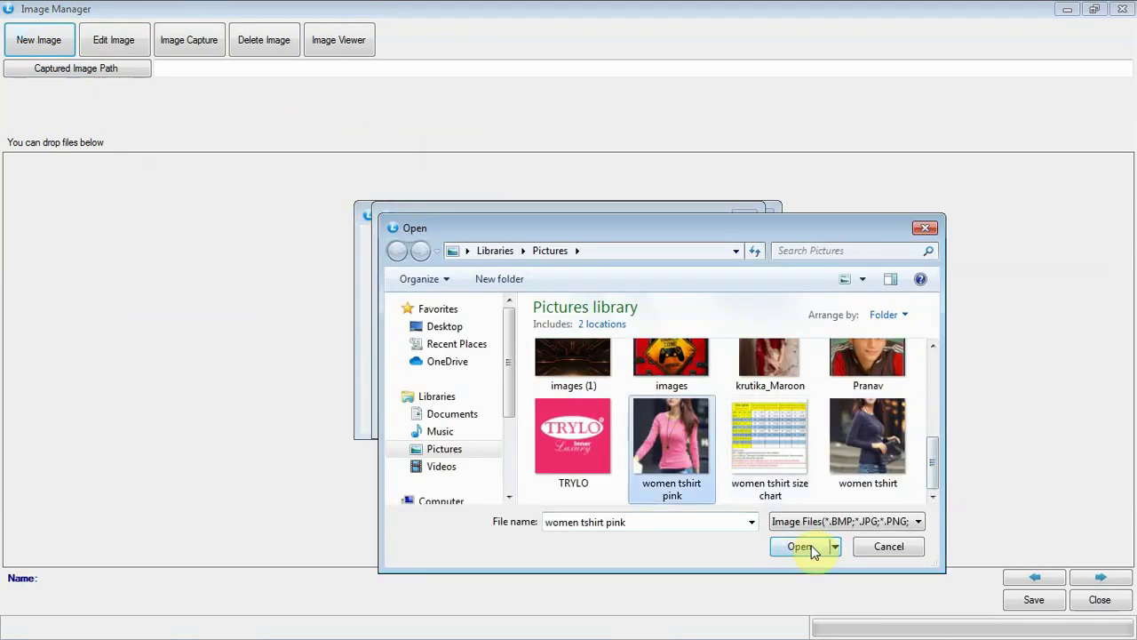
pyautogui.click(805, 547)
pyautogui.click(640, 308)
pyautogui.write('w1209')
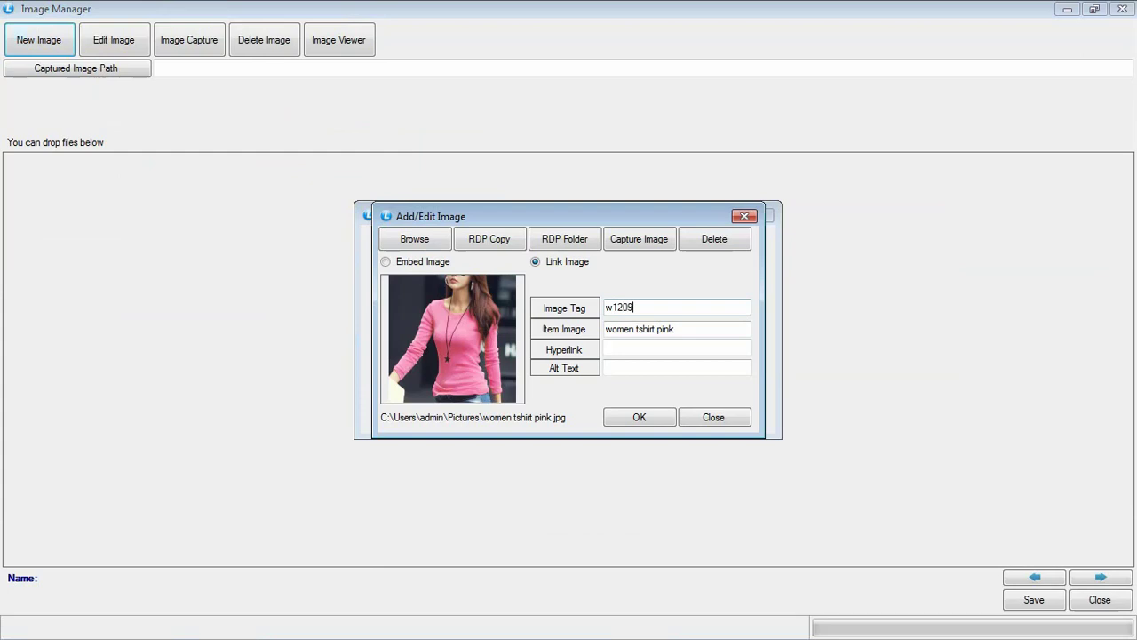
pyautogui.click(643, 419)
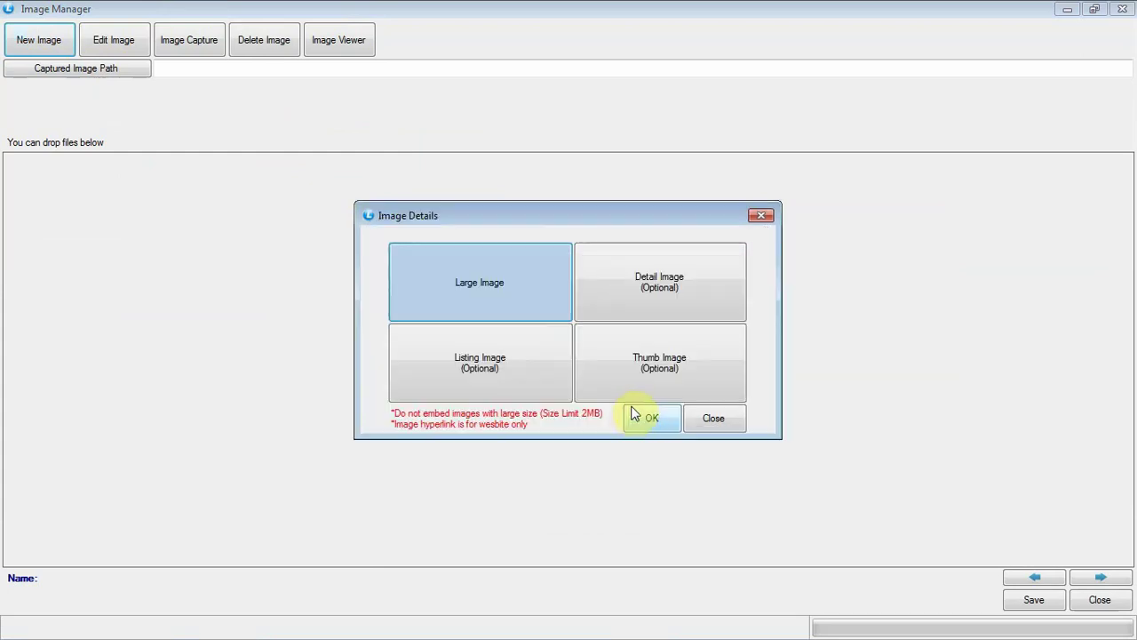
pyautogui.click(641, 420)
# Step: Add the "women tshirt" picture as another large image, naming it "women tshirt blue" with image tag n1201
pyautogui.click(48, 51)
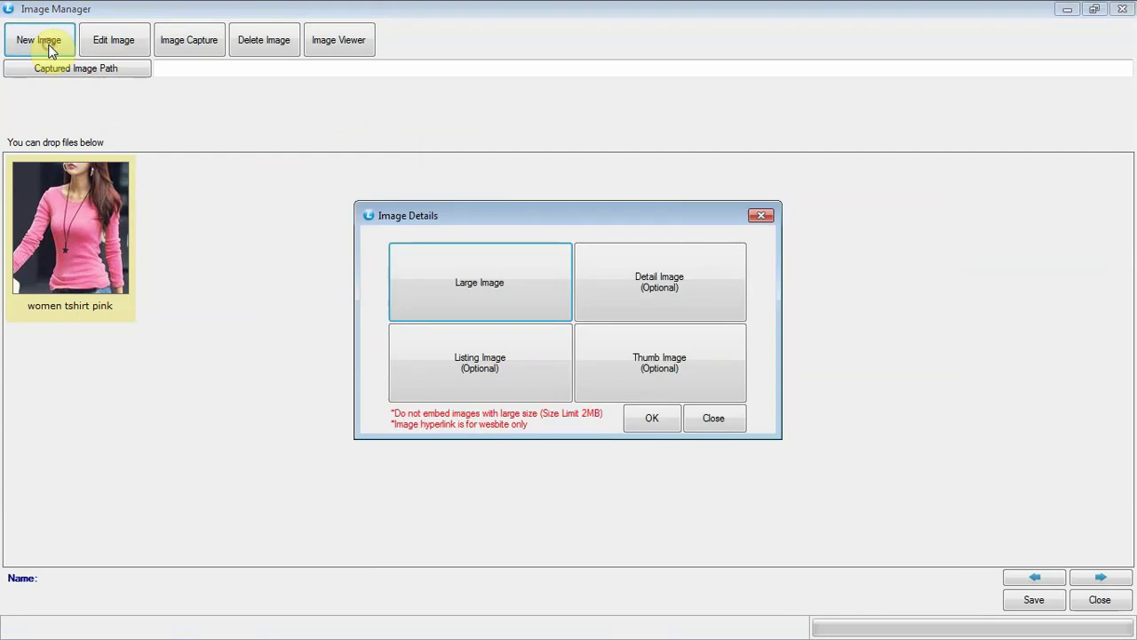
pyautogui.click(483, 272)
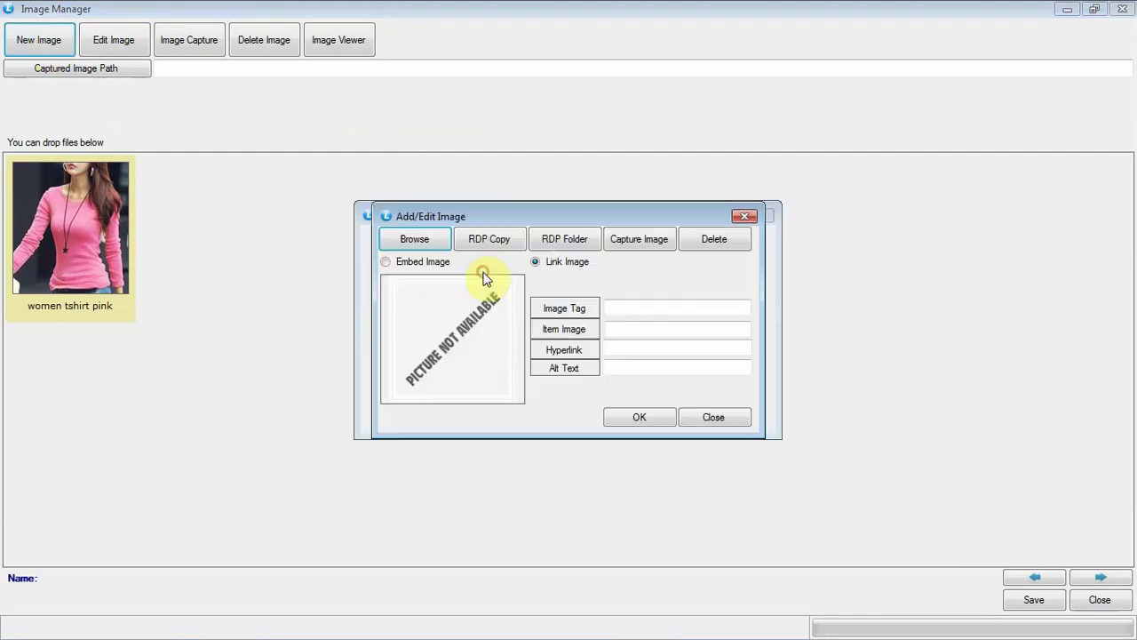
pyautogui.click(431, 238)
pyautogui.click(869, 477)
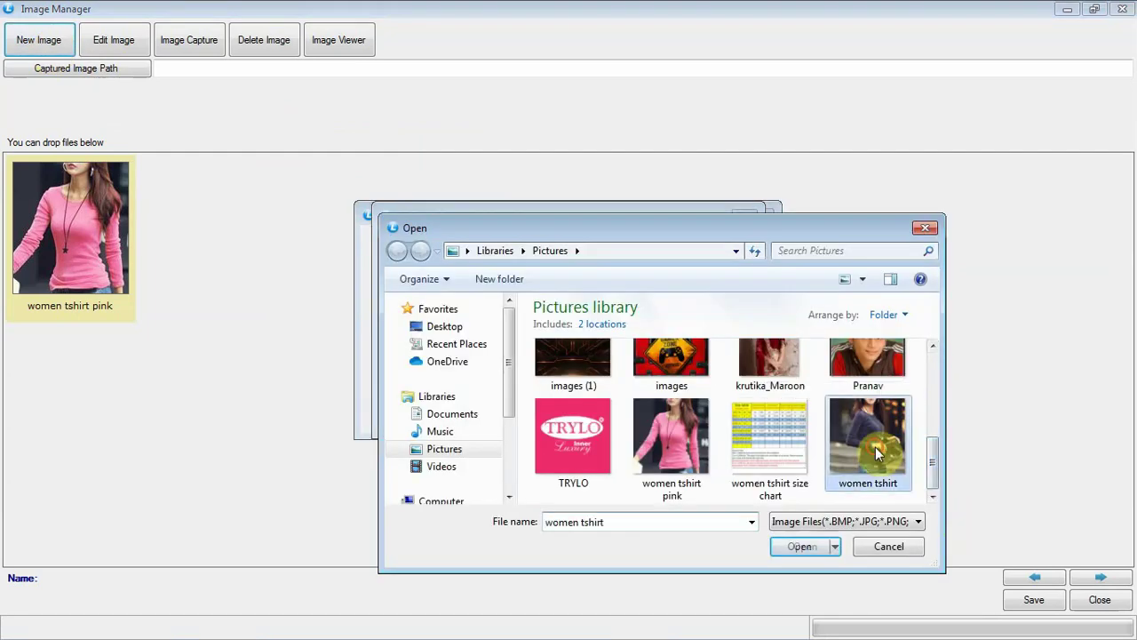
pyautogui.click(804, 547)
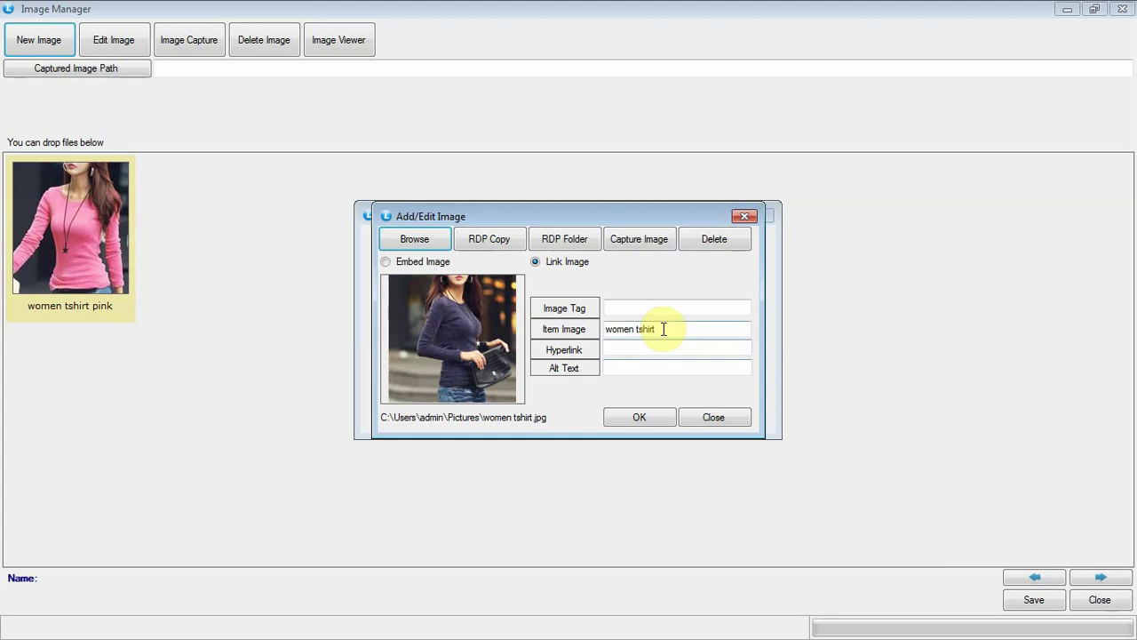
pyautogui.click(660, 329)
pyautogui.write('blue')
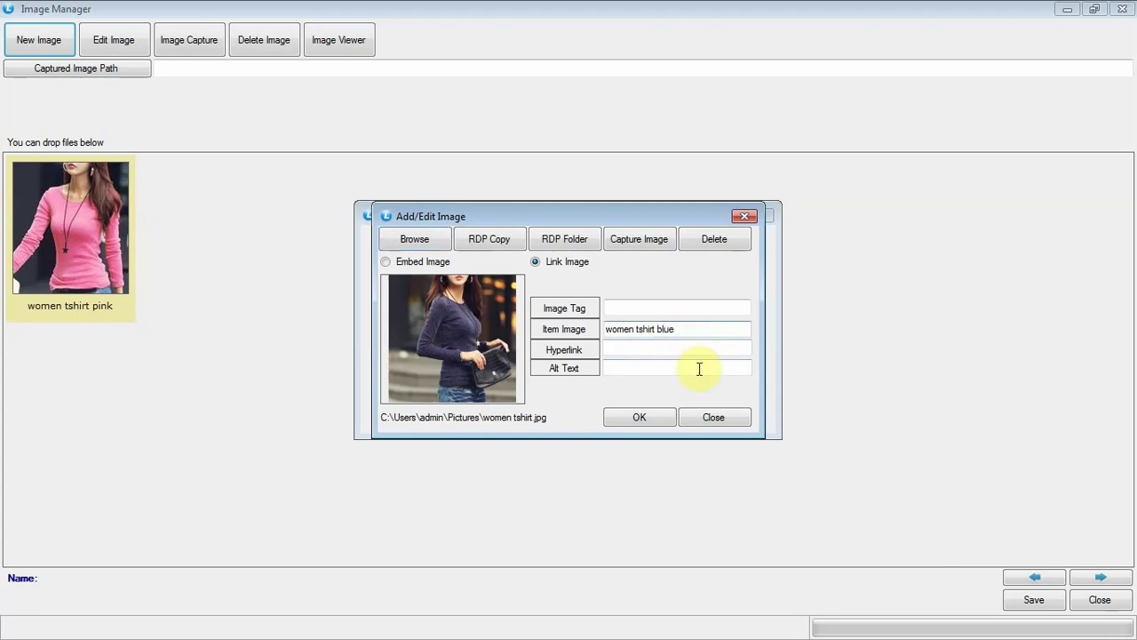
pyautogui.hotkey('shift', 'Tab')
pyautogui.write('n1201')
pyautogui.click(640, 416)
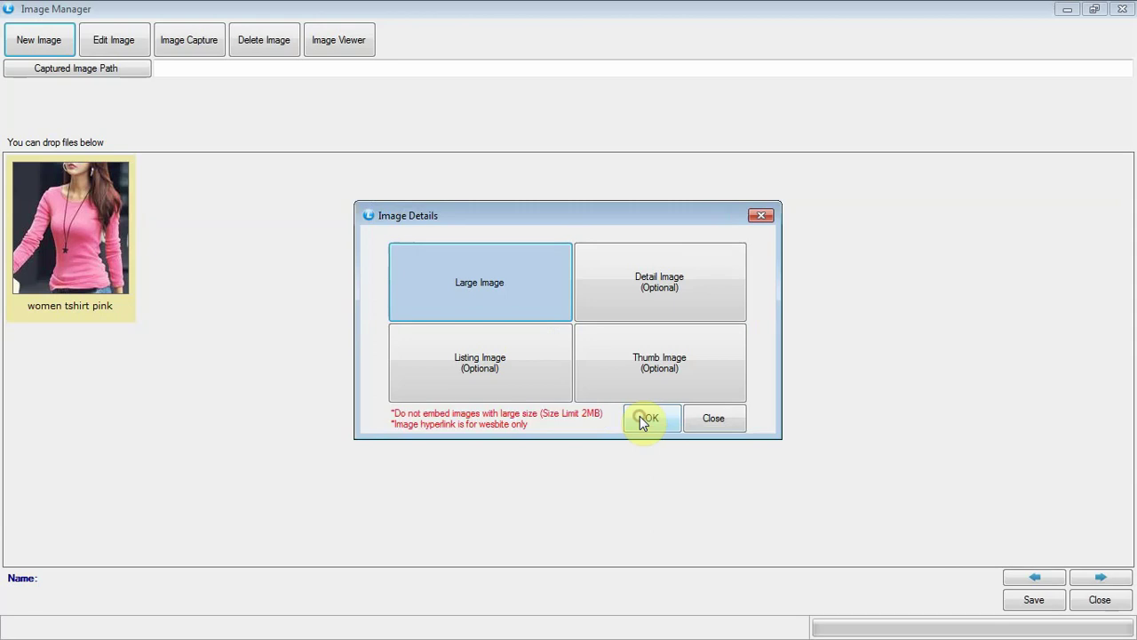
pyautogui.click(650, 418)
# Step: Add the "women tshirt size chart" picture as a third large image for the item
pyautogui.click(52, 41)
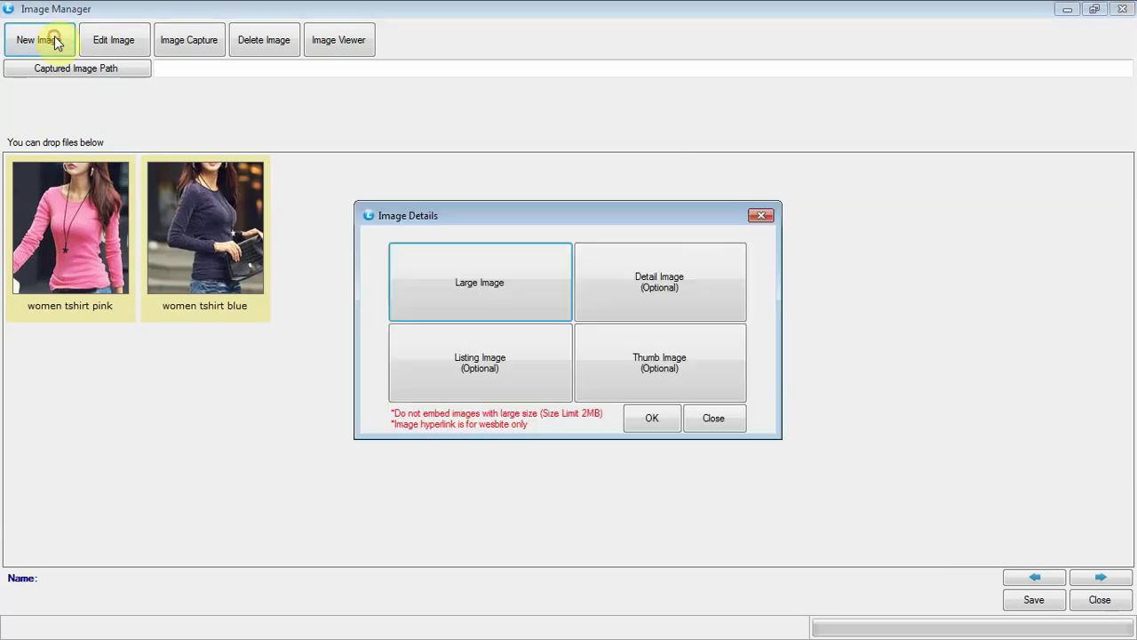
pyautogui.click(499, 265)
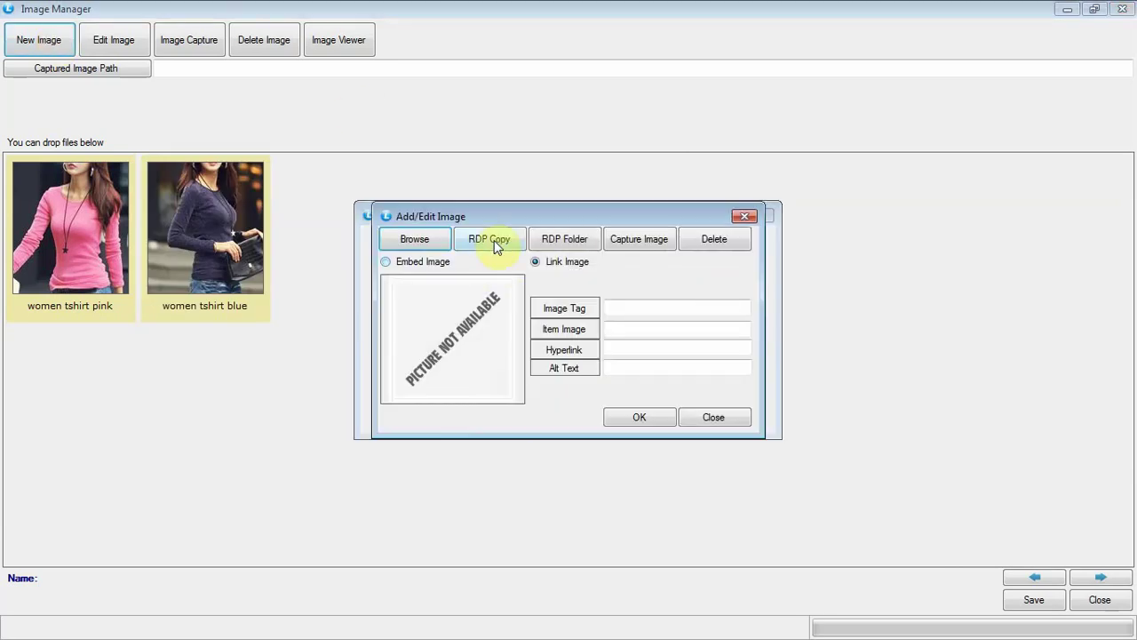
pyautogui.click(414, 239)
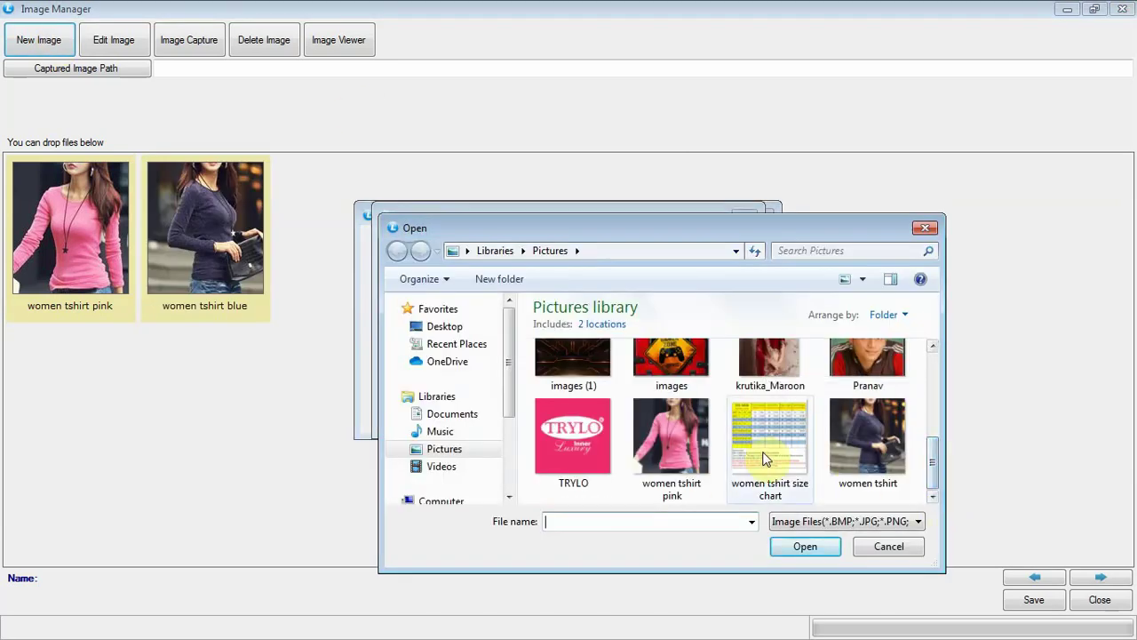
pyautogui.click(764, 457)
pyautogui.click(796, 544)
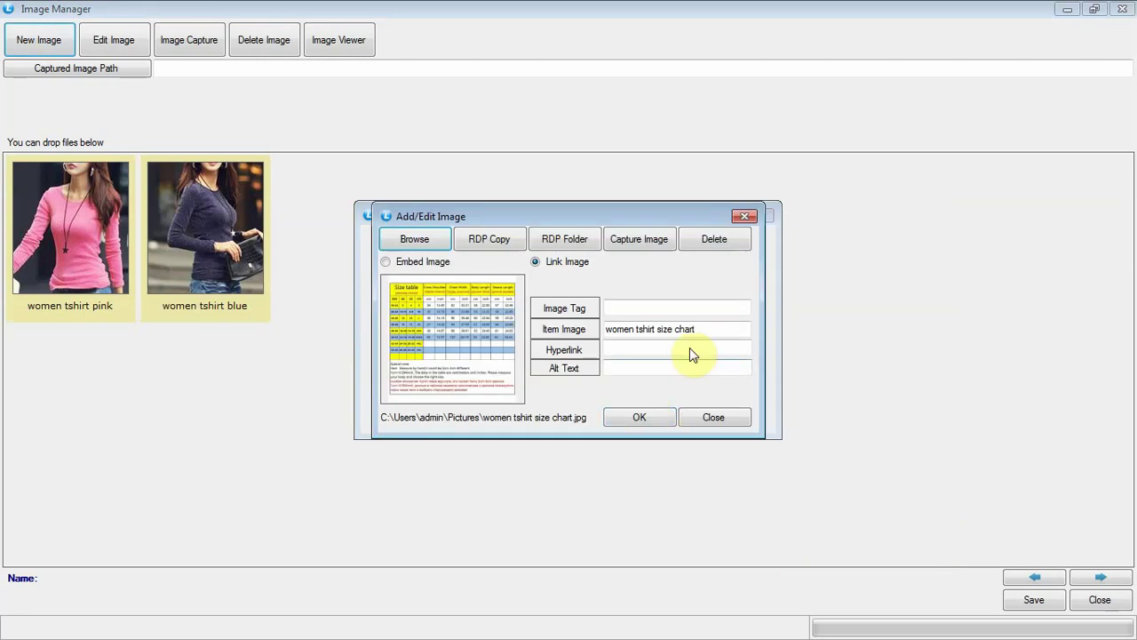
pyautogui.click(636, 419)
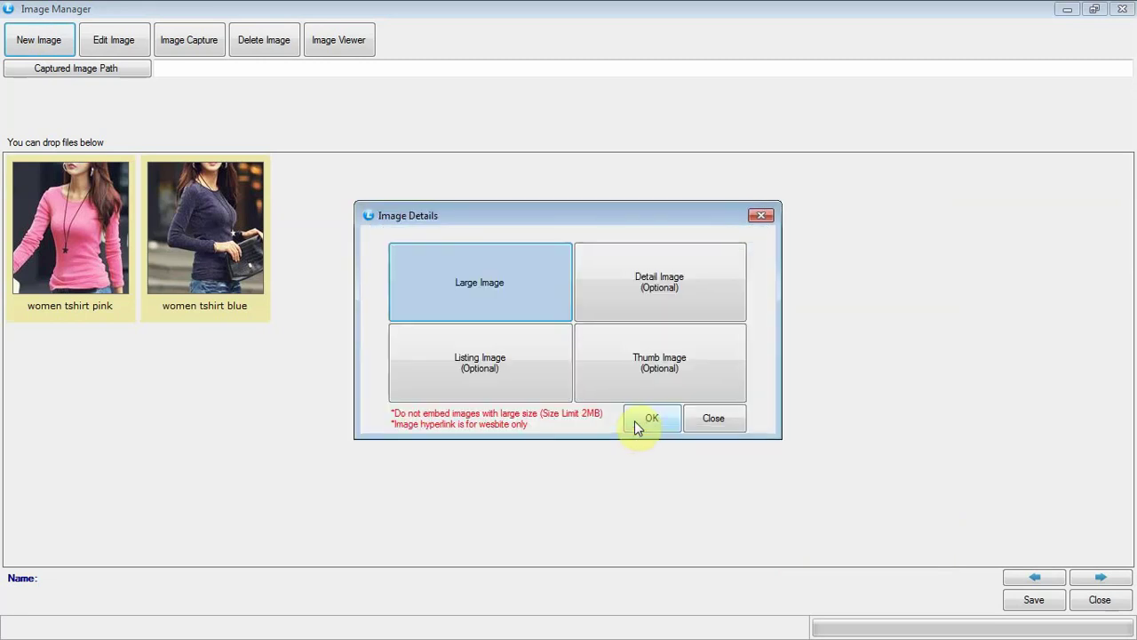
pyautogui.click(648, 422)
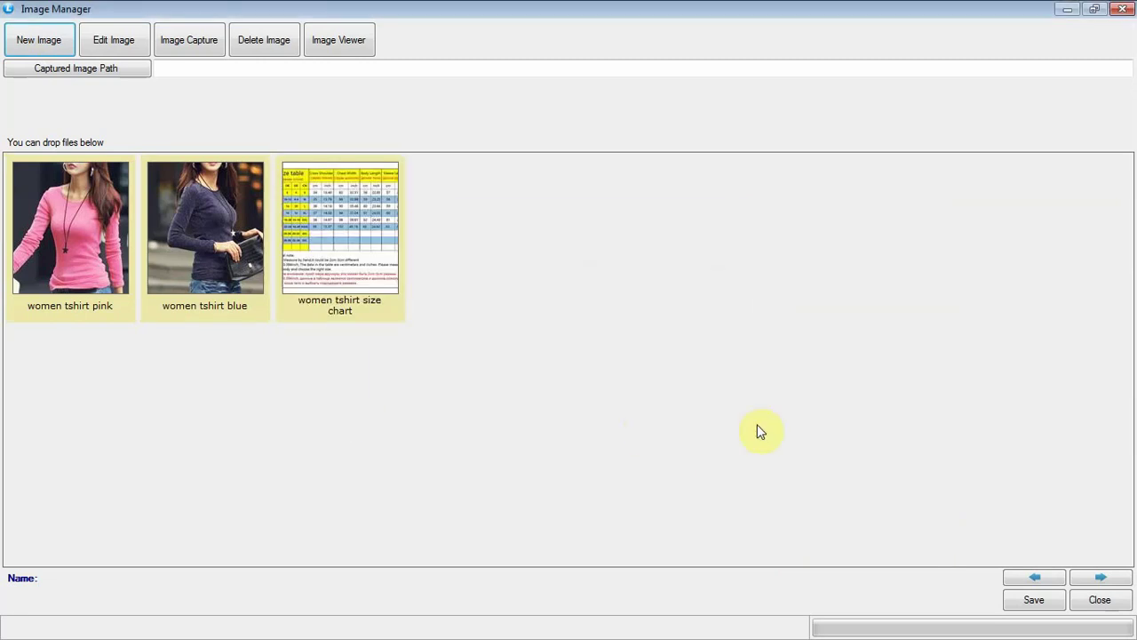
# Step: Save the item's images and return to the item setup form
pyautogui.click(1031, 600)
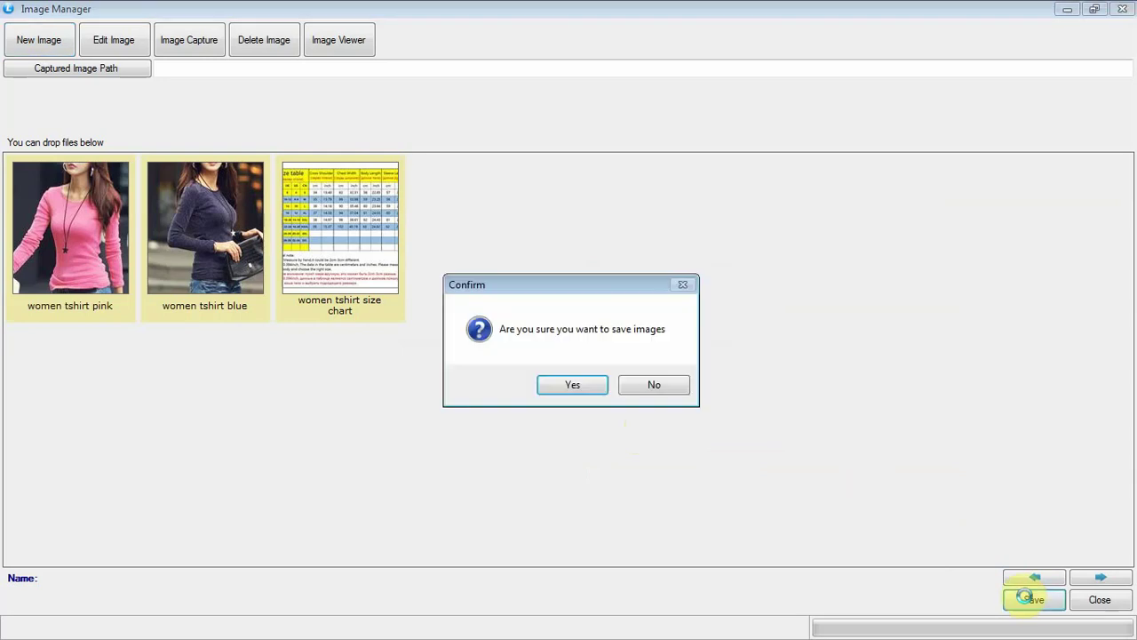
pyautogui.click(573, 384)
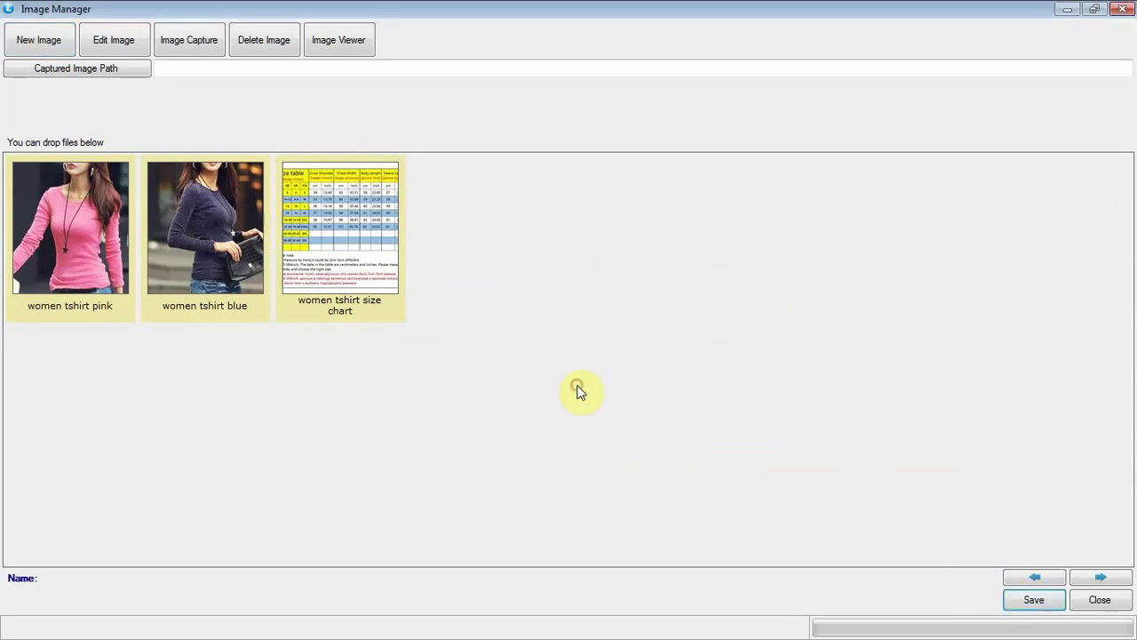
pyautogui.click(1099, 600)
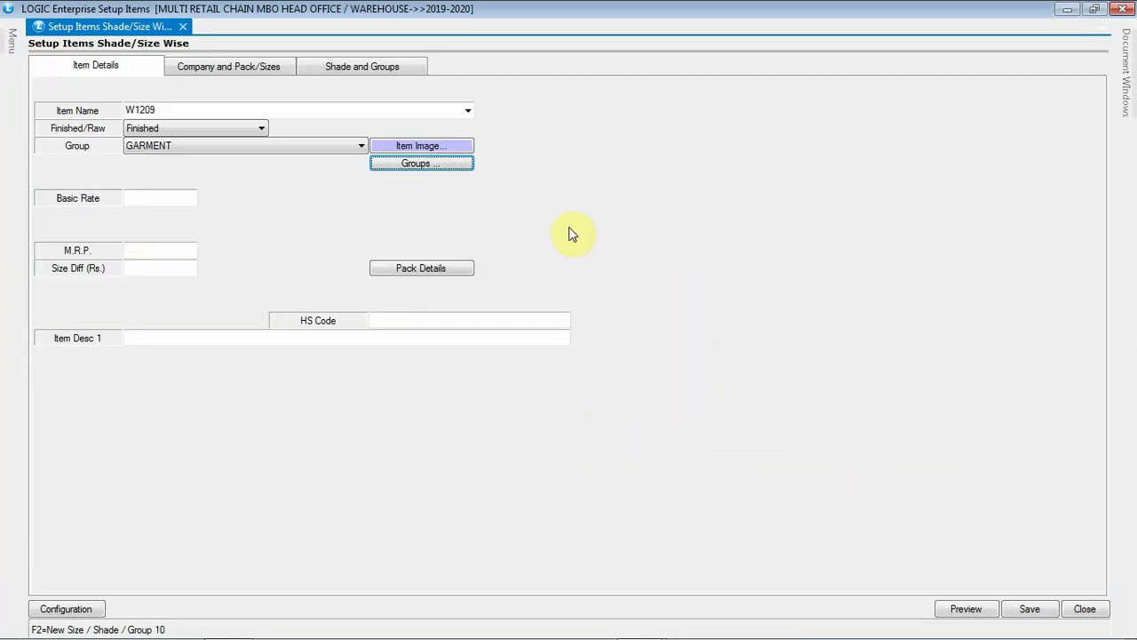
# Step: In the item's groups, set the department to LADIES and the main product to T-SHIRT
pyautogui.click(450, 167)
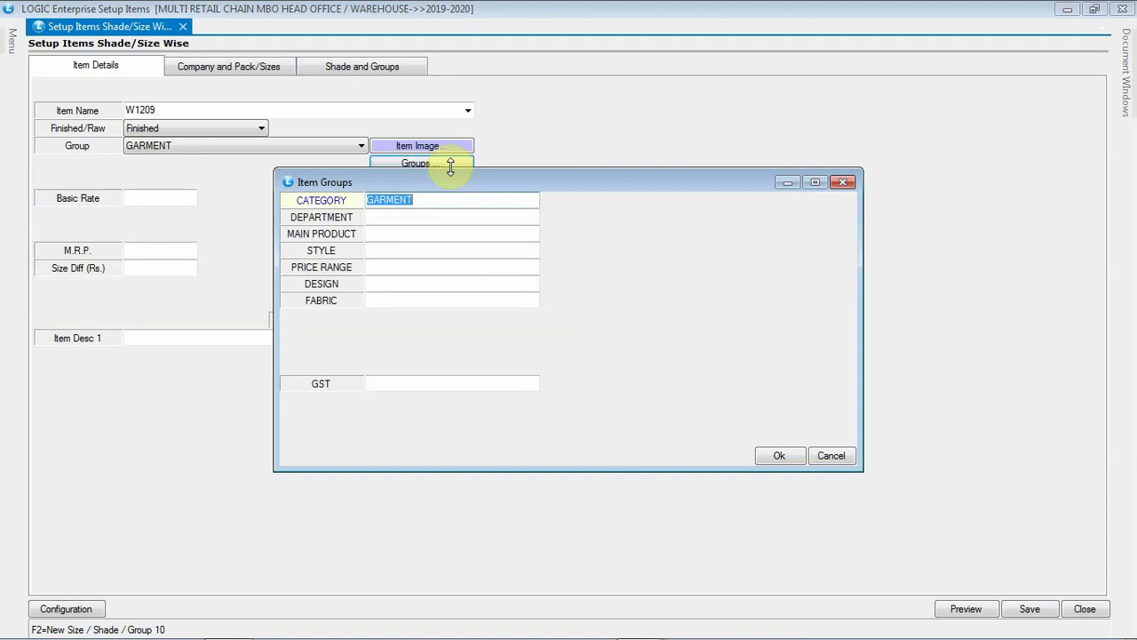
pyautogui.click(435, 216)
pyautogui.press('Return')
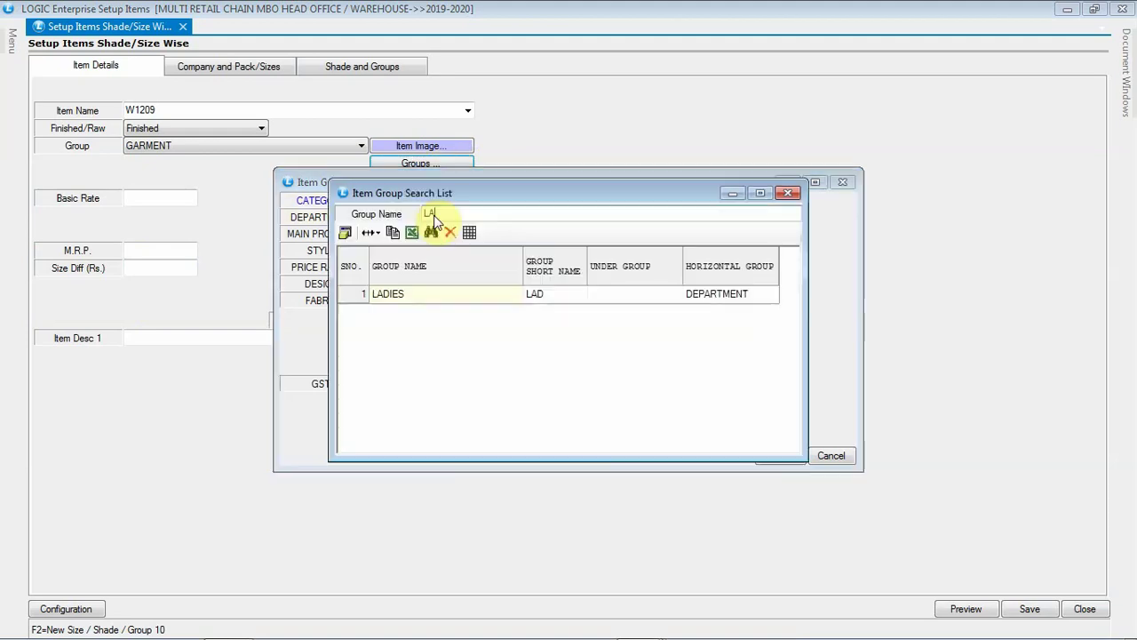
pyautogui.press('Return')
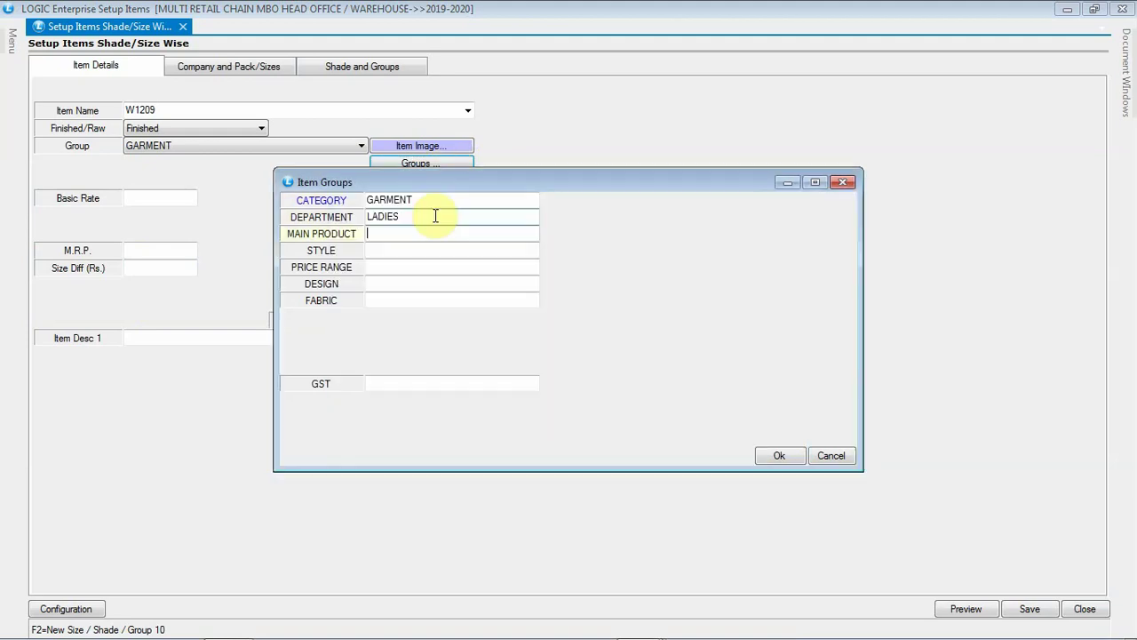
pyautogui.press('Return')
pyautogui.press('Return')
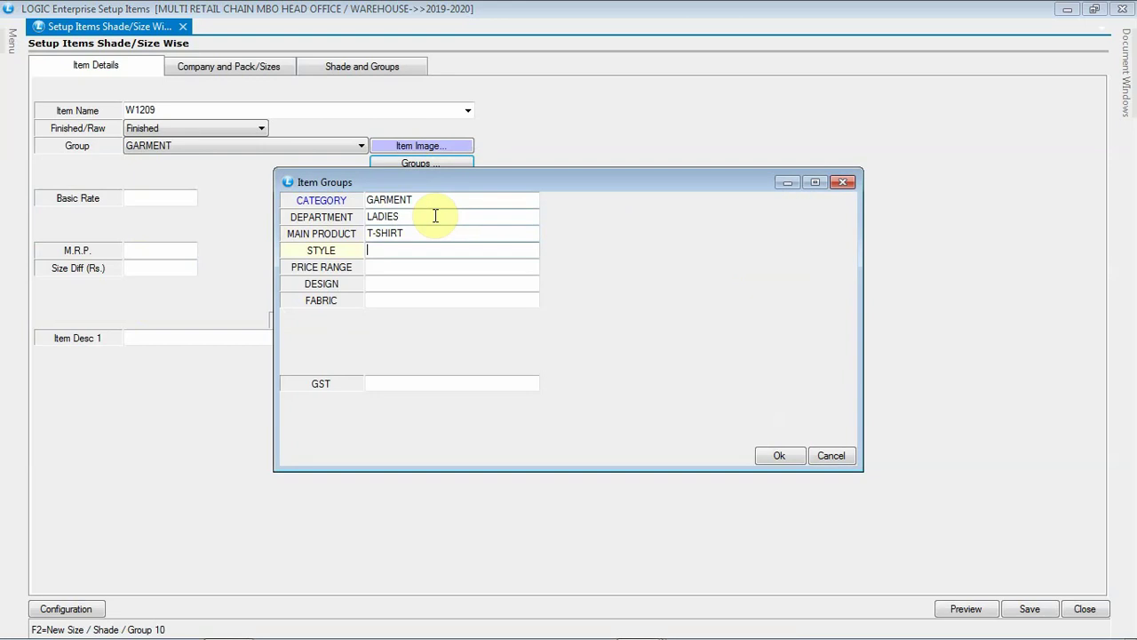
# Step: Set the item's style group to CASUAL and its price range to 1001-1599
pyautogui.write('CA')
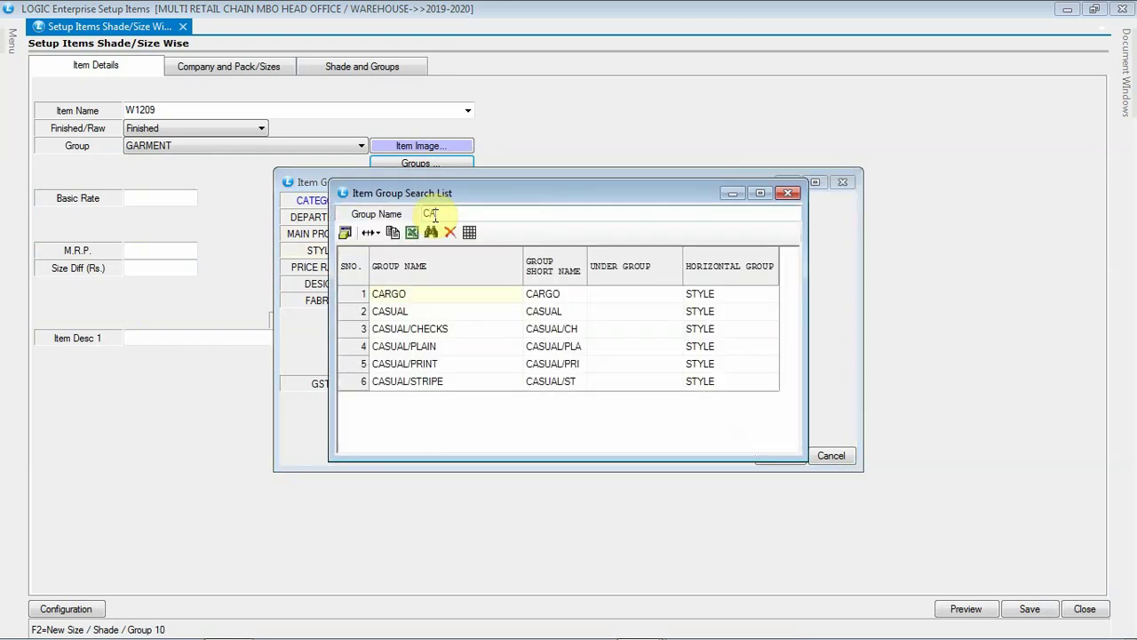
pyautogui.press('Down')
pyautogui.press('Down')
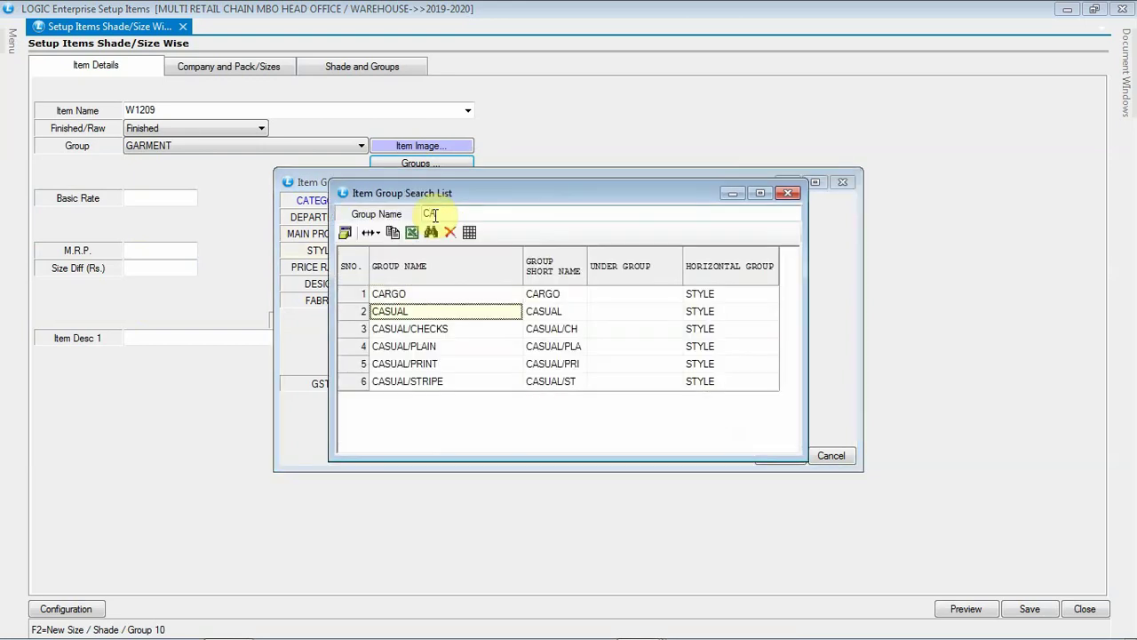
pyautogui.press('Return')
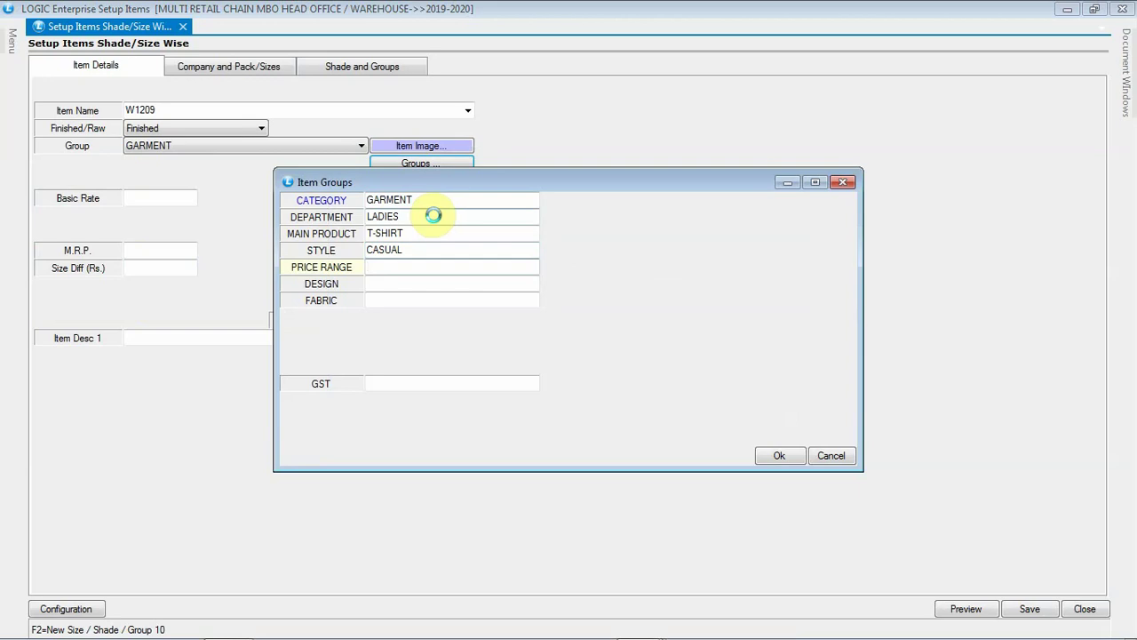
pyautogui.write('1')
pyautogui.press('Down')
pyautogui.press('Down')
pyautogui.press('Down')
pyautogui.press('Return')
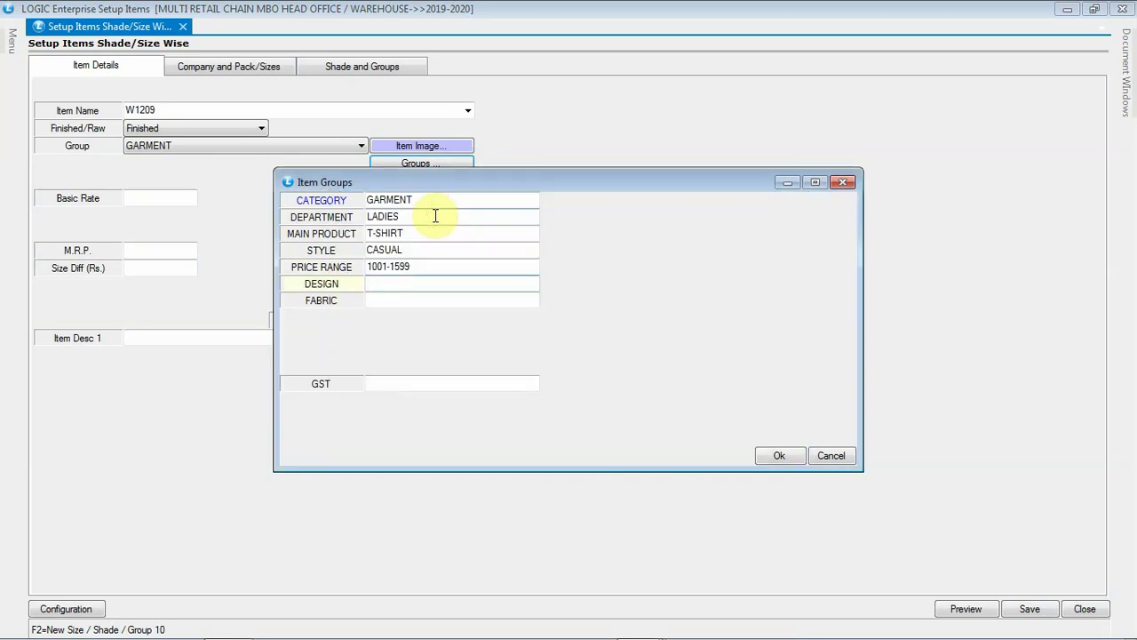
# Step: Set the item's design group to PLAIN and its fabric to COTTON
pyautogui.write('p')
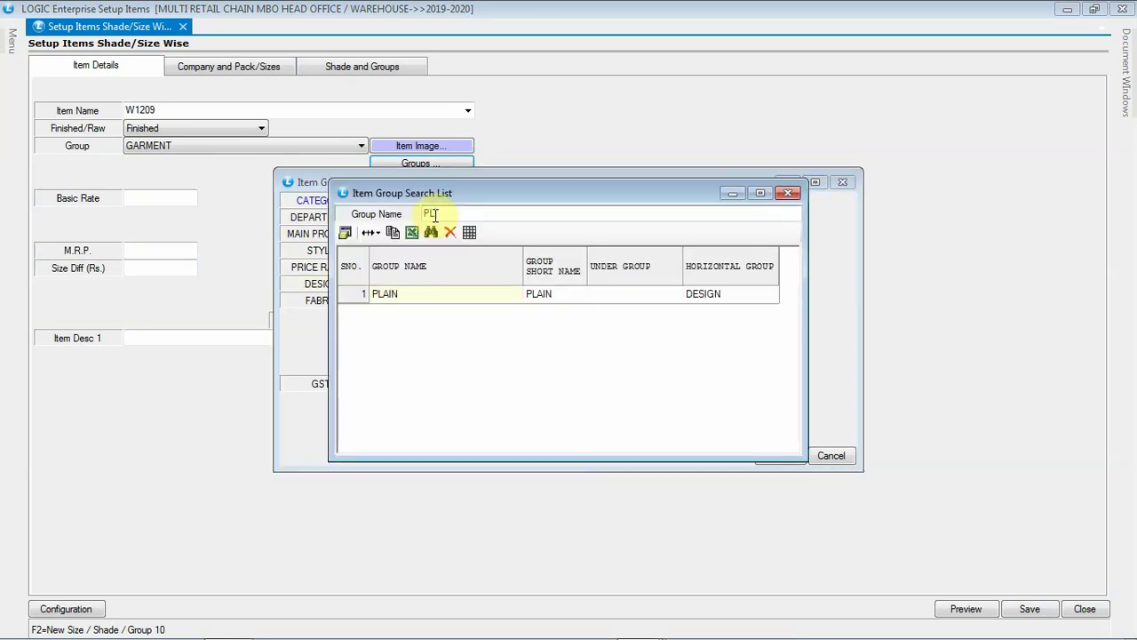
pyautogui.press('Return')
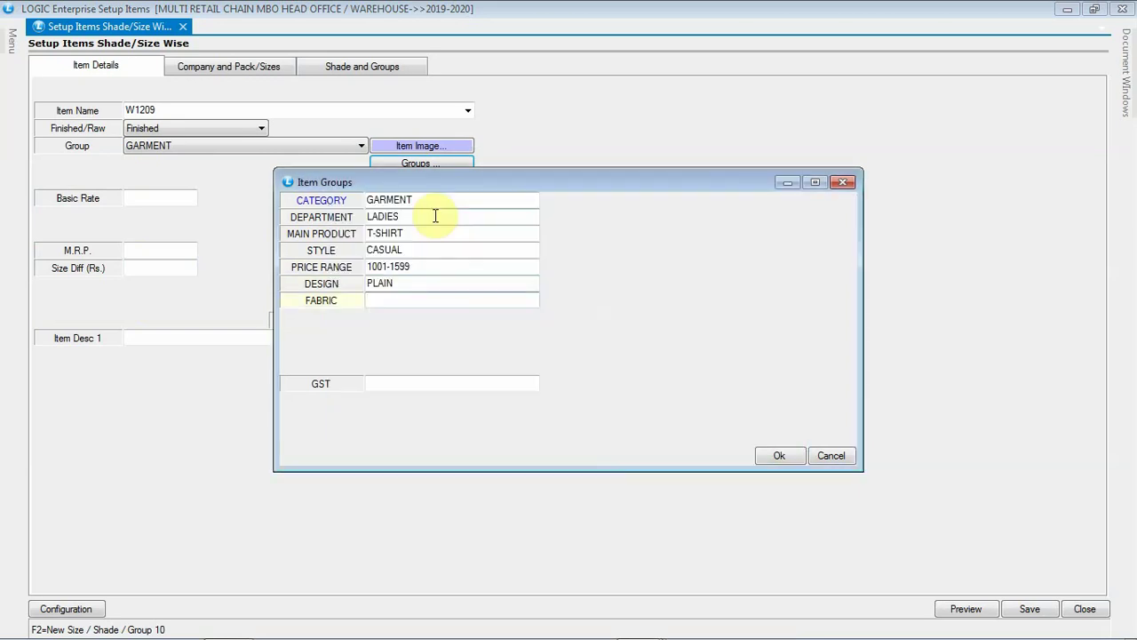
pyautogui.write('co')
pyautogui.press('Down')
pyautogui.press('Return')
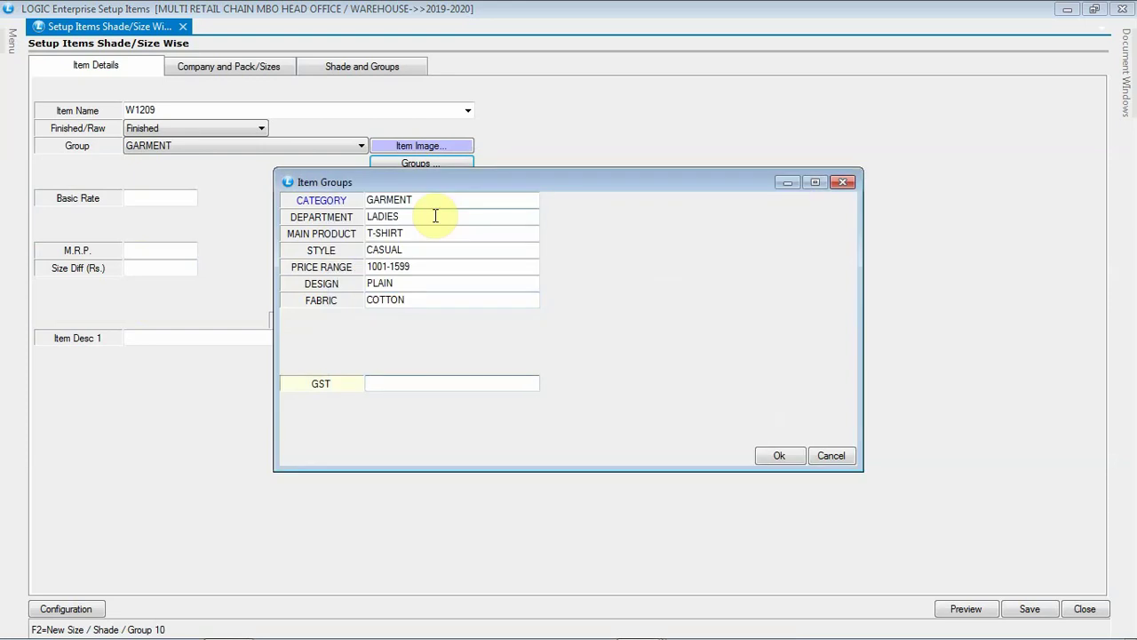
# Step: Set the item's GST group to GST 5% and confirm the item groups
pyautogui.write('g')
pyautogui.press('Down')
pyautogui.press('Down')
pyautogui.press('Down')
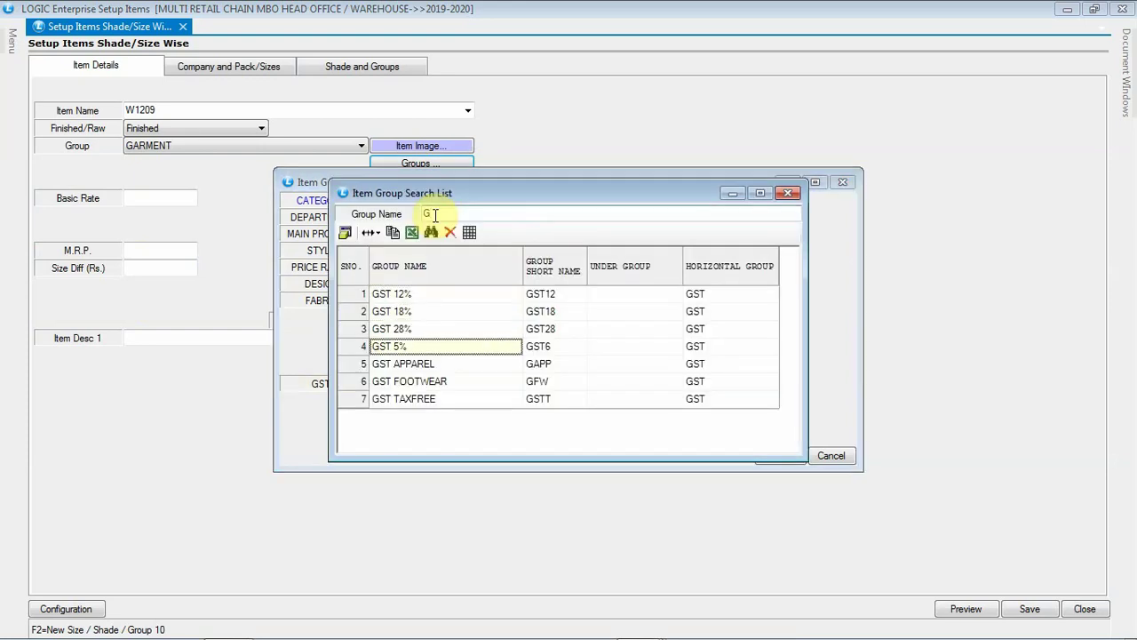
pyautogui.press('Return')
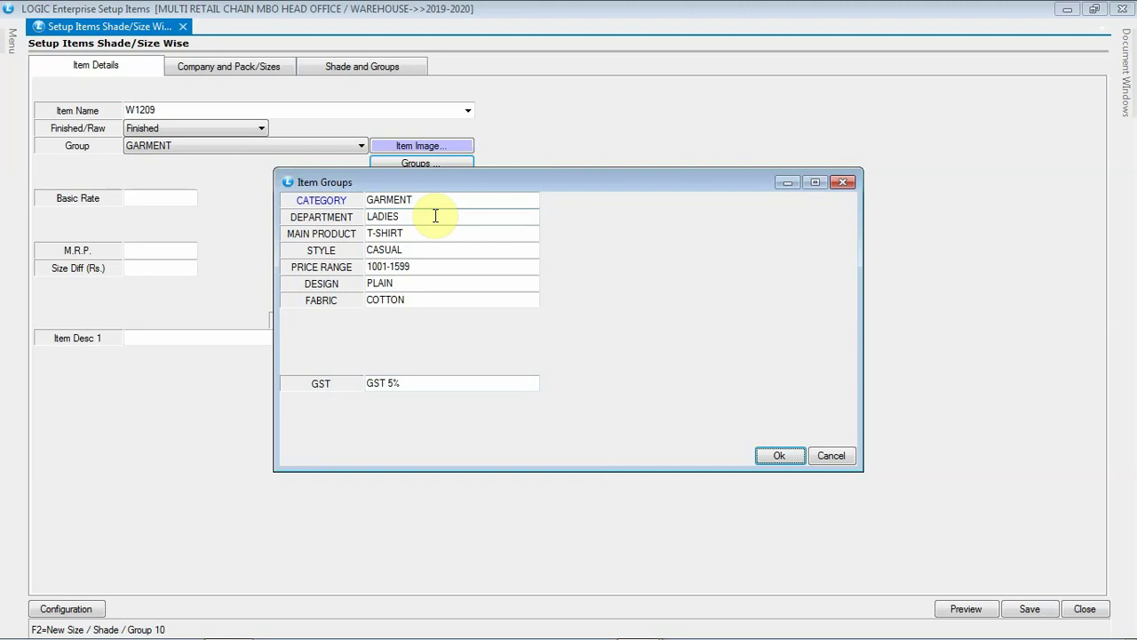
pyautogui.press('Return')
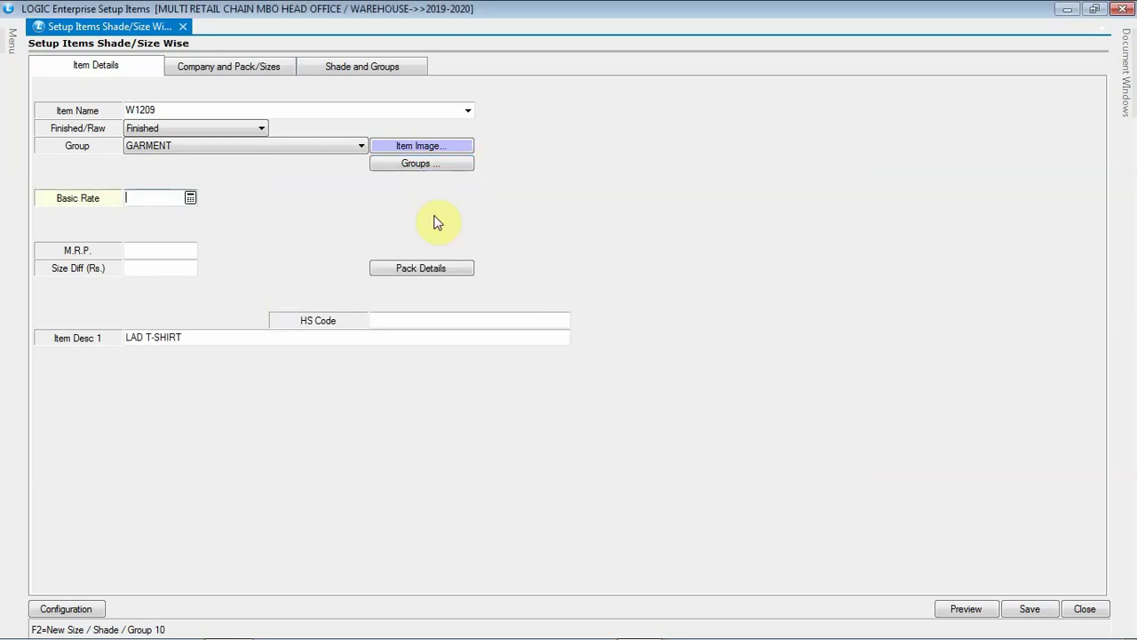
# Step: Search the harmonious code descriptions for "T-" and assign HS code 6109 for T-shirts, singlets and other vests
pyautogui.click(420, 323)
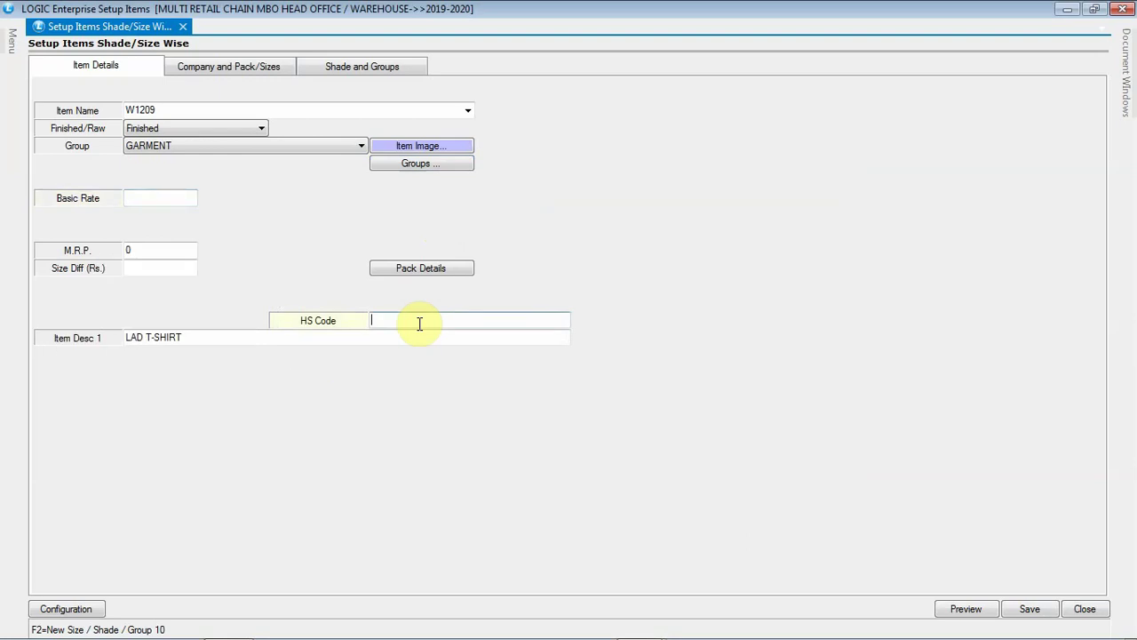
pyautogui.doubleClick(420, 323)
pyautogui.write('T-')
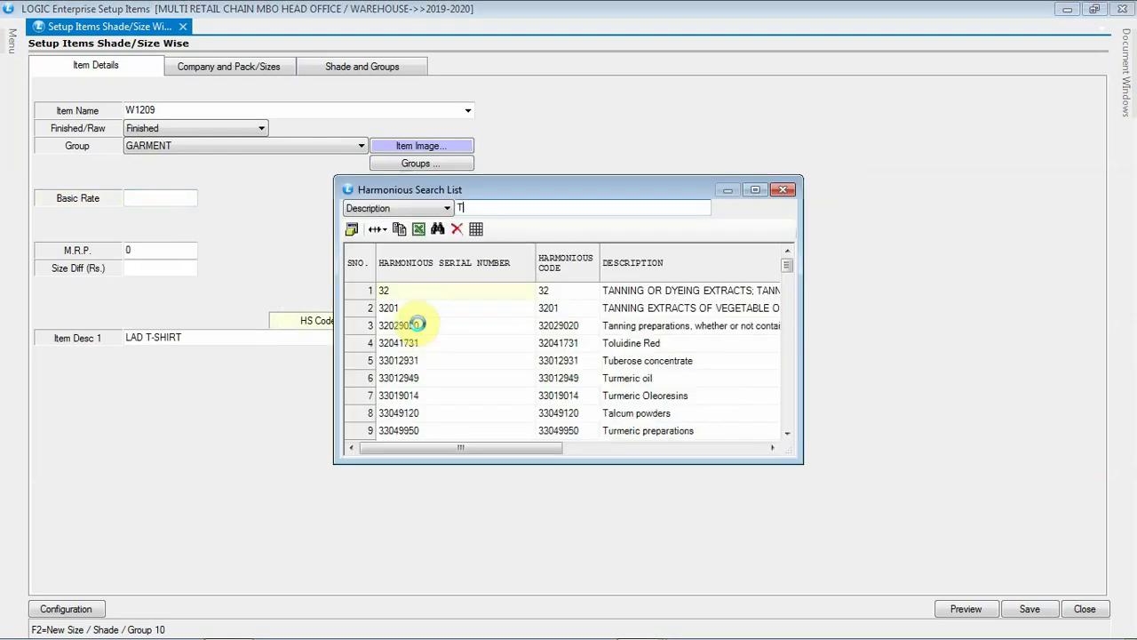
pyautogui.press('Down')
pyautogui.press('Down')
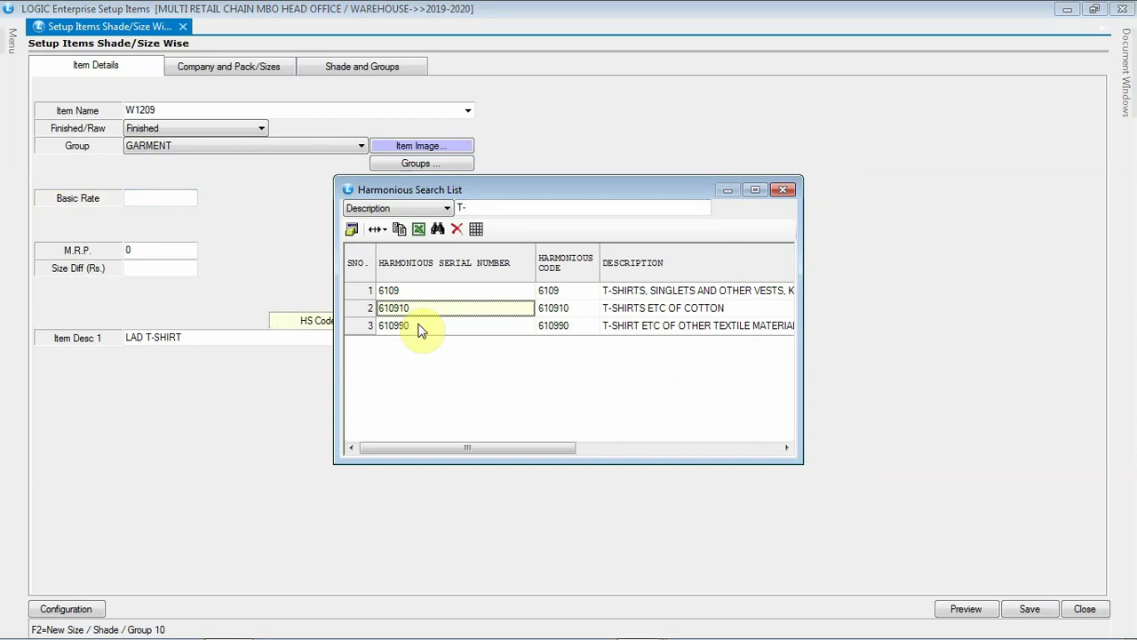
pyautogui.press('Up')
pyautogui.press('Return')
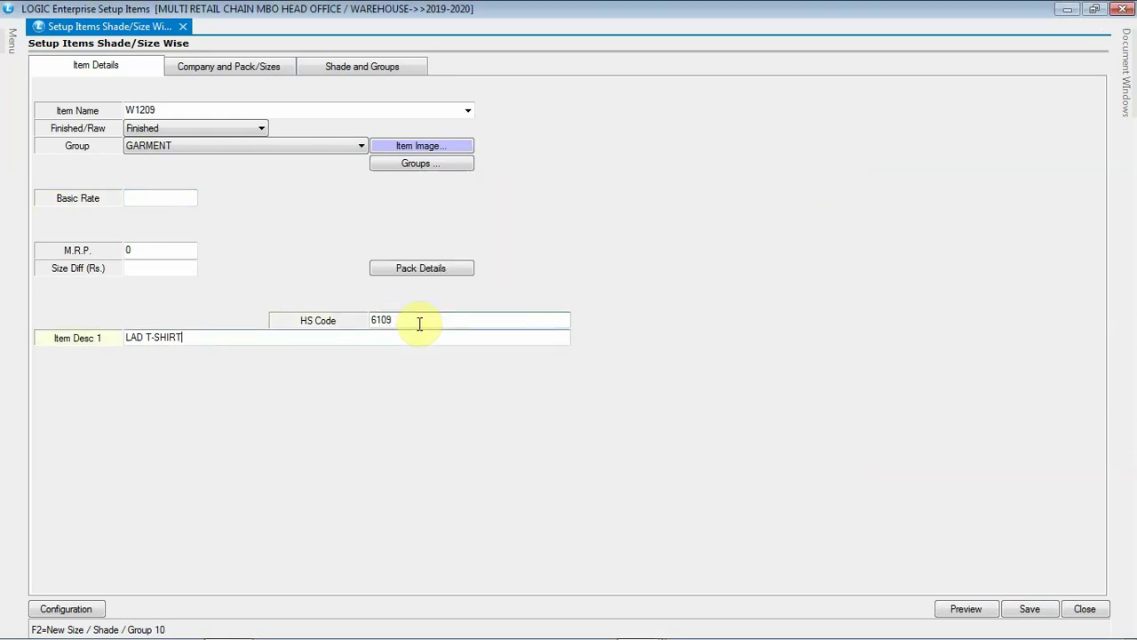
# Step: Set the item's basic rate to 457
pyautogui.click(168, 197)
pyautogui.write('4')
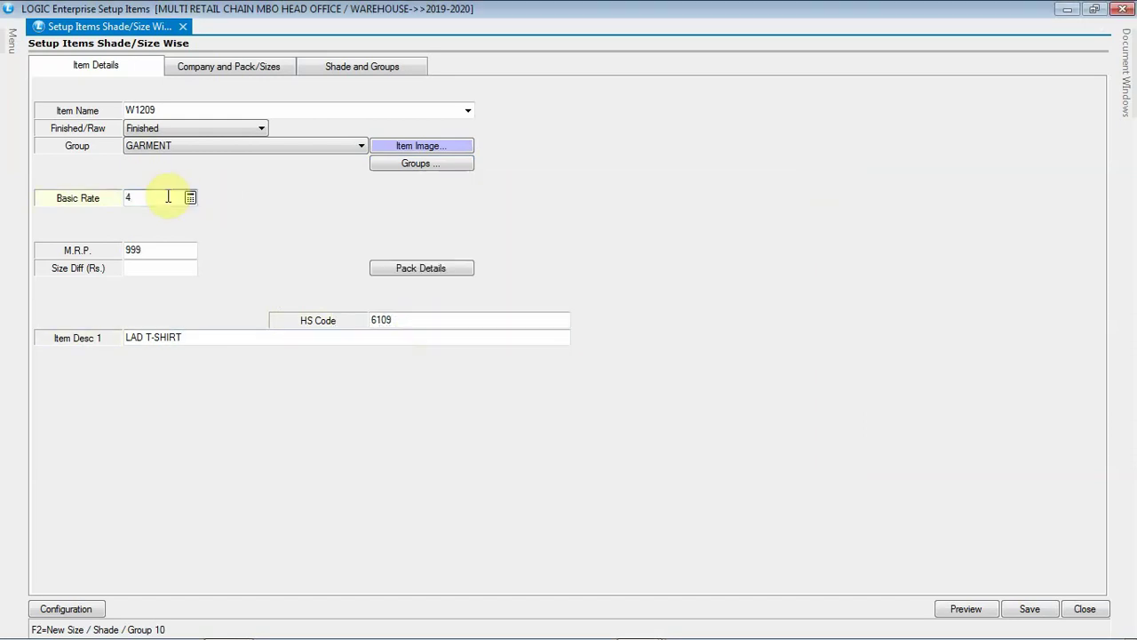
pyautogui.write('38')
pyautogui.press('BackSpace')
pyautogui.press('BackSpace')
pyautogui.write('57')
pyautogui.press('Return')
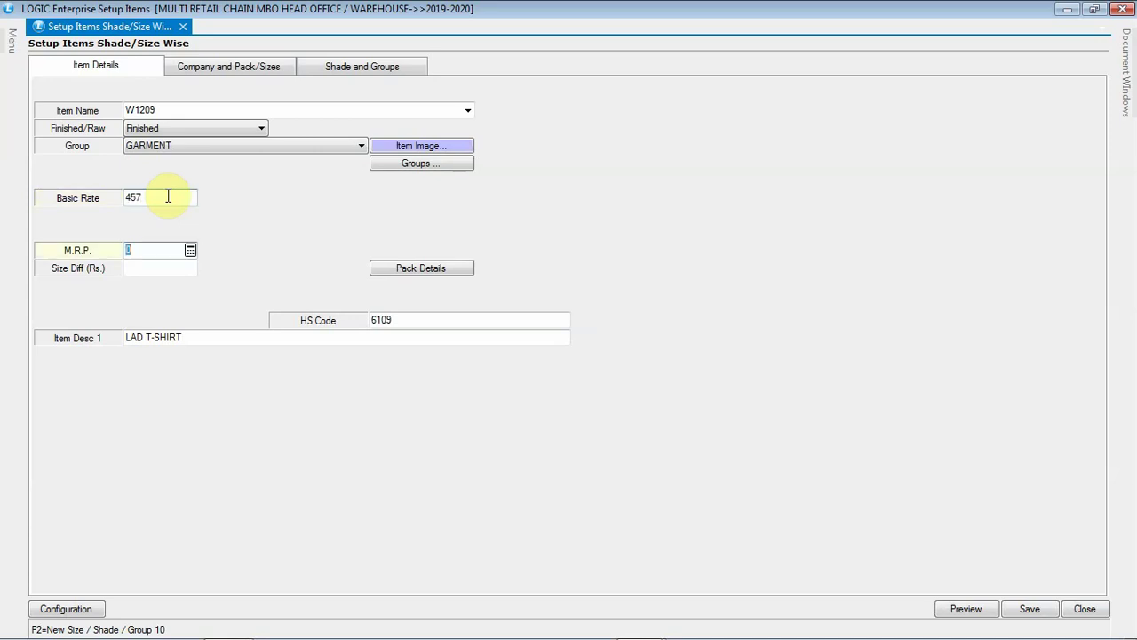
# Step: Set the item's M.R.P. to 999 and its size difference to 100 rupees
pyautogui.write('999')
pyautogui.press('Return')
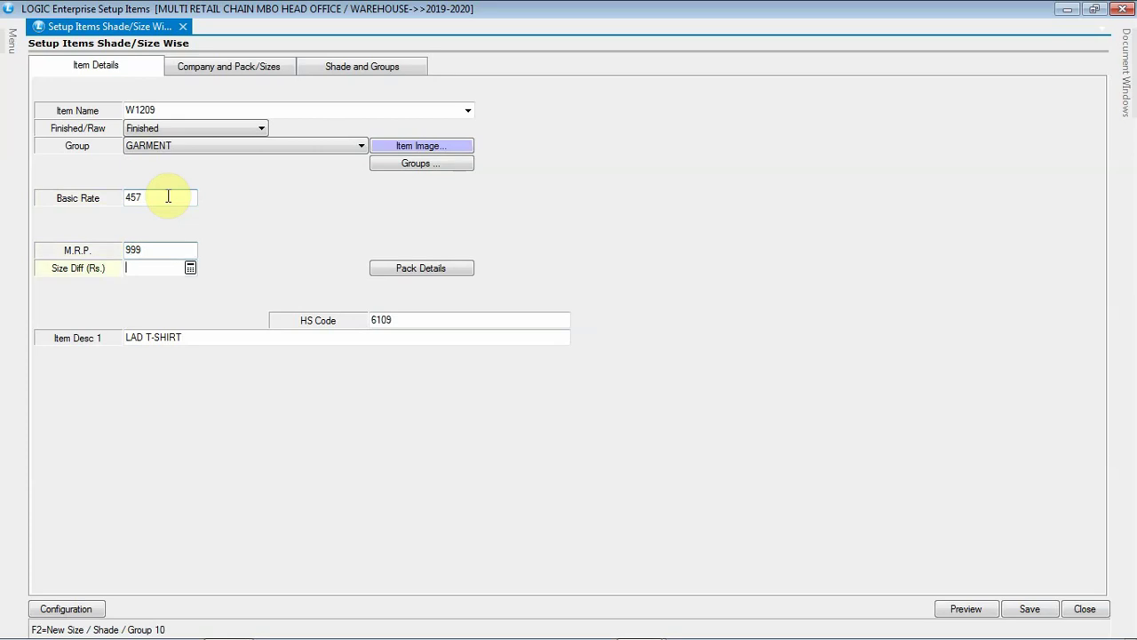
pyautogui.write('100')
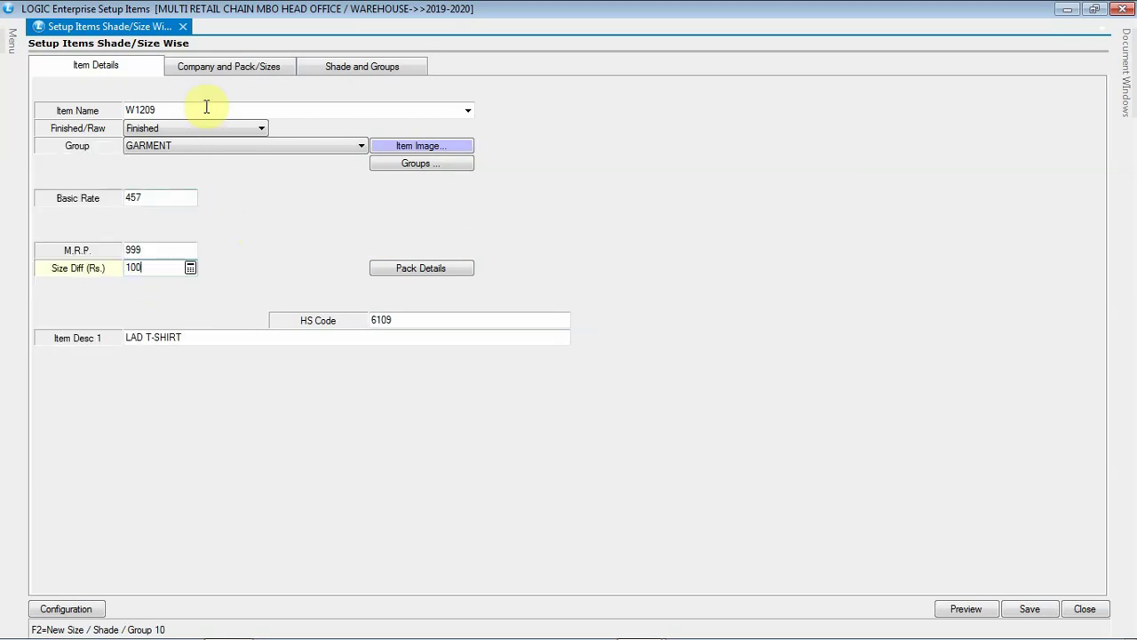
# Step: Select BIG SMILE as the item's company
pyautogui.click(233, 73)
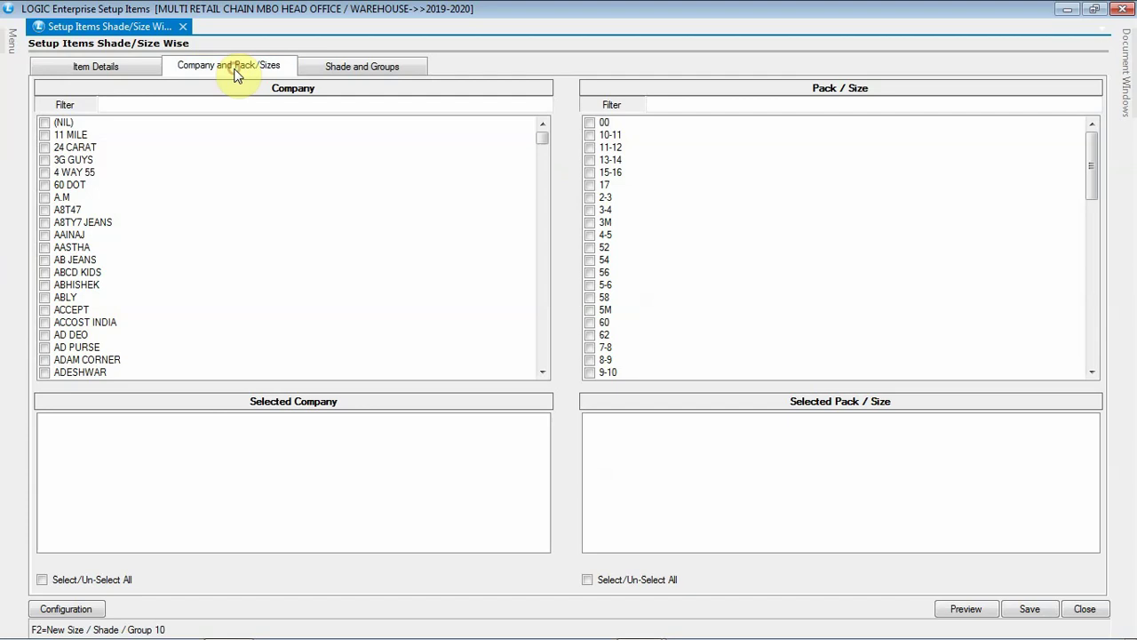
pyautogui.click(75, 174)
pyautogui.press('b')
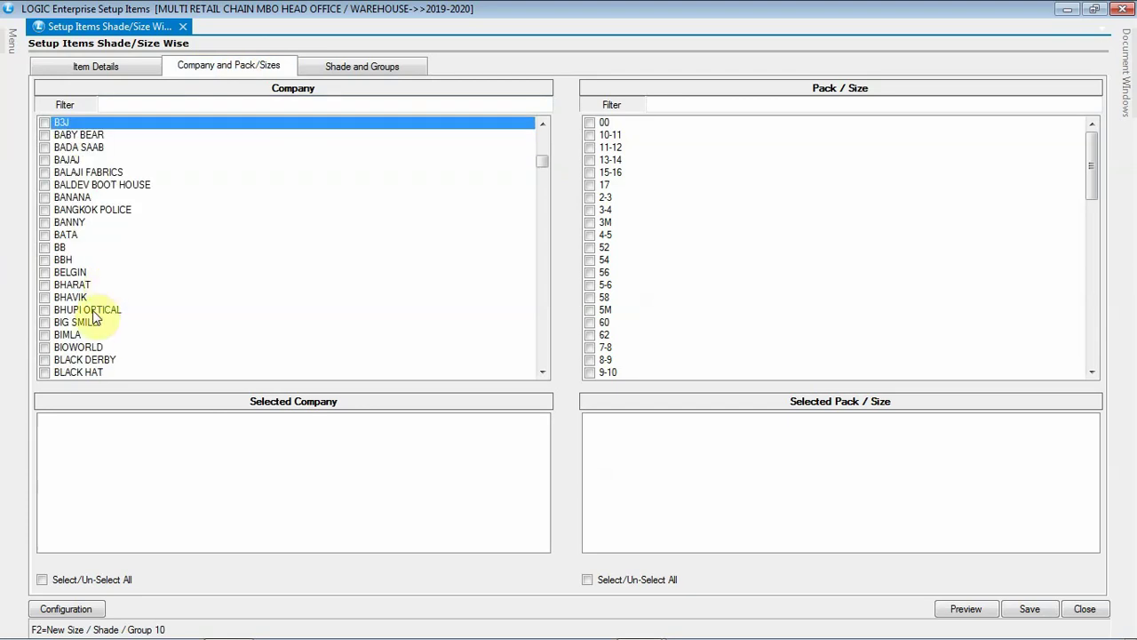
pyautogui.click(91, 324)
pyautogui.press('space')
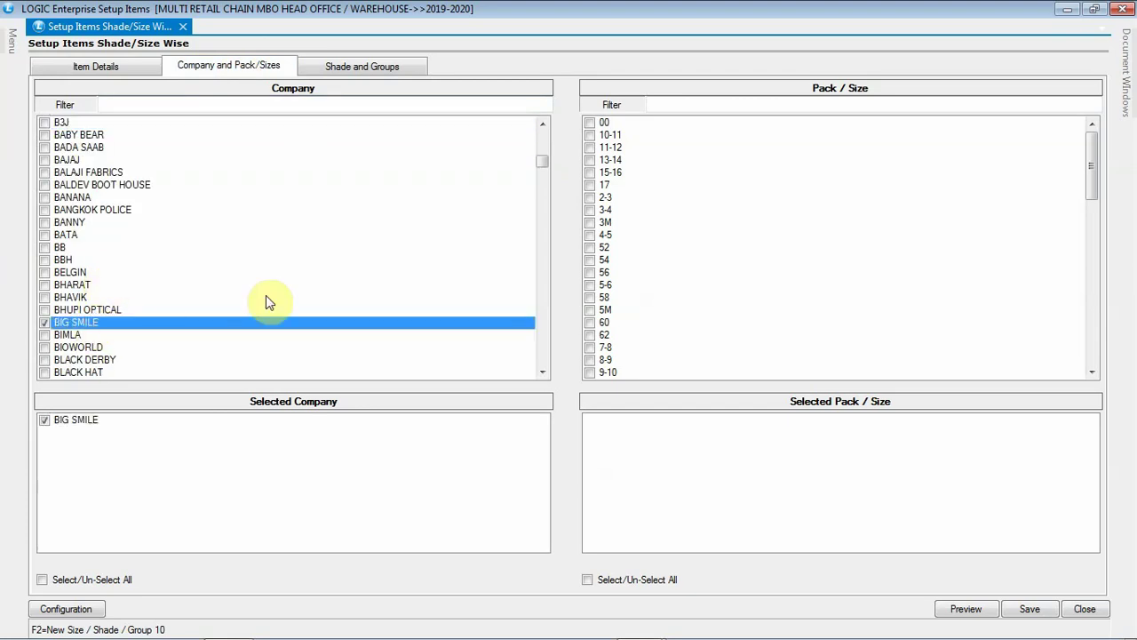
# Step: Select the pack sizes S, M, L, XL, XXL and 3XL for the item
pyautogui.click(1083, 245)
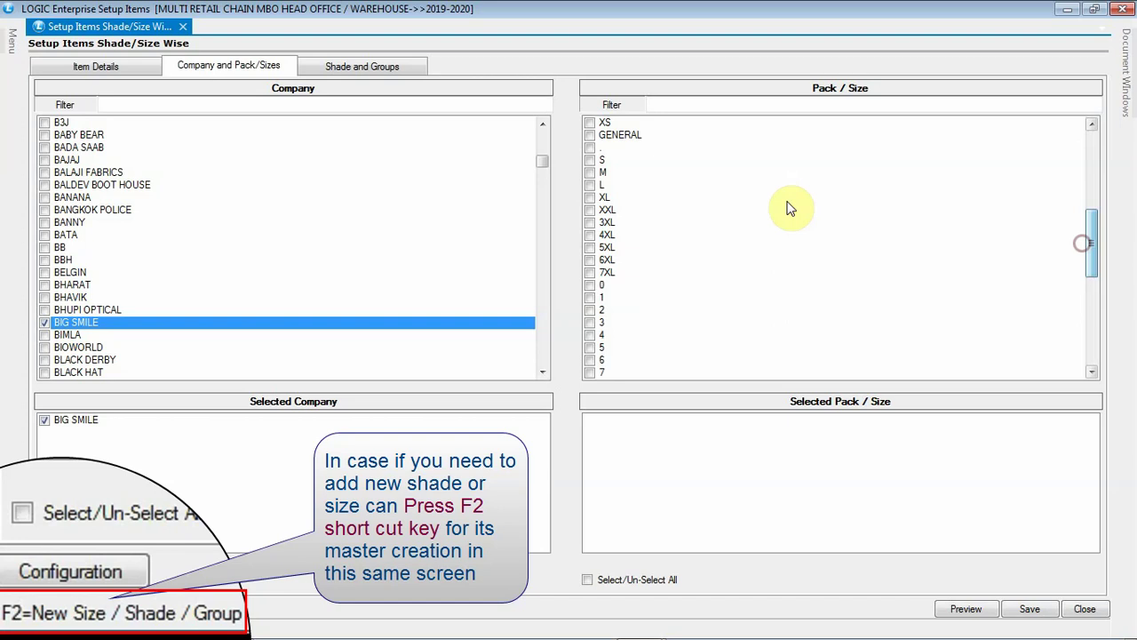
pyautogui.click(641, 160)
pyautogui.click(645, 166)
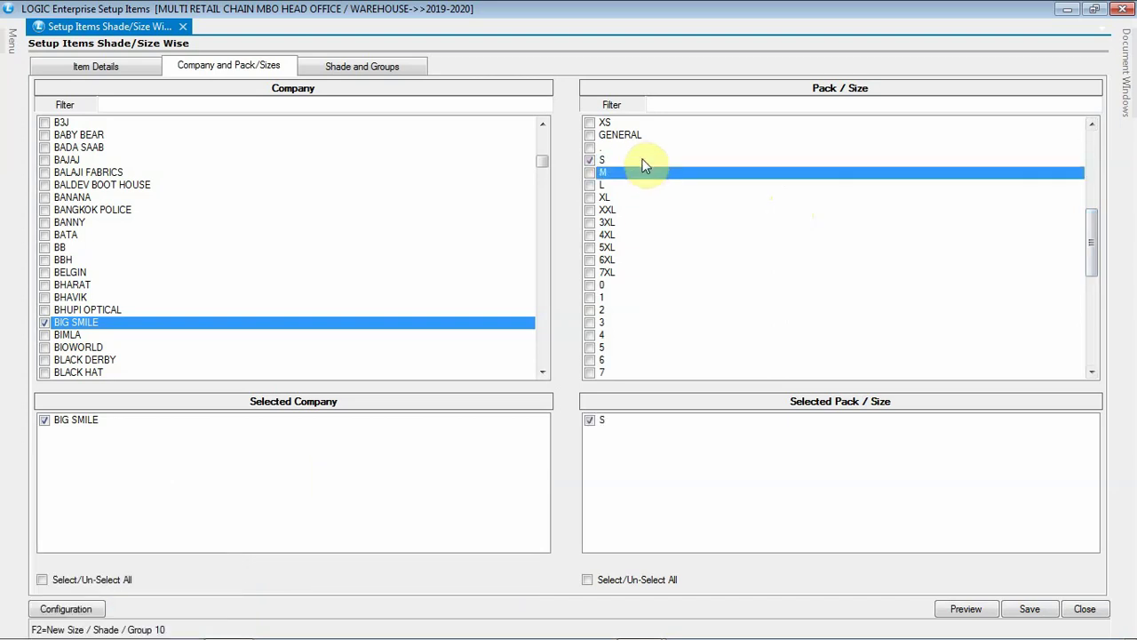
pyautogui.press('space')
pyautogui.press('Down')
pyautogui.press('space')
pyautogui.press('Down')
pyautogui.press('space')
pyautogui.press('Down')
pyautogui.press('space')
pyautogui.press('Down')
pyautogui.press('space')
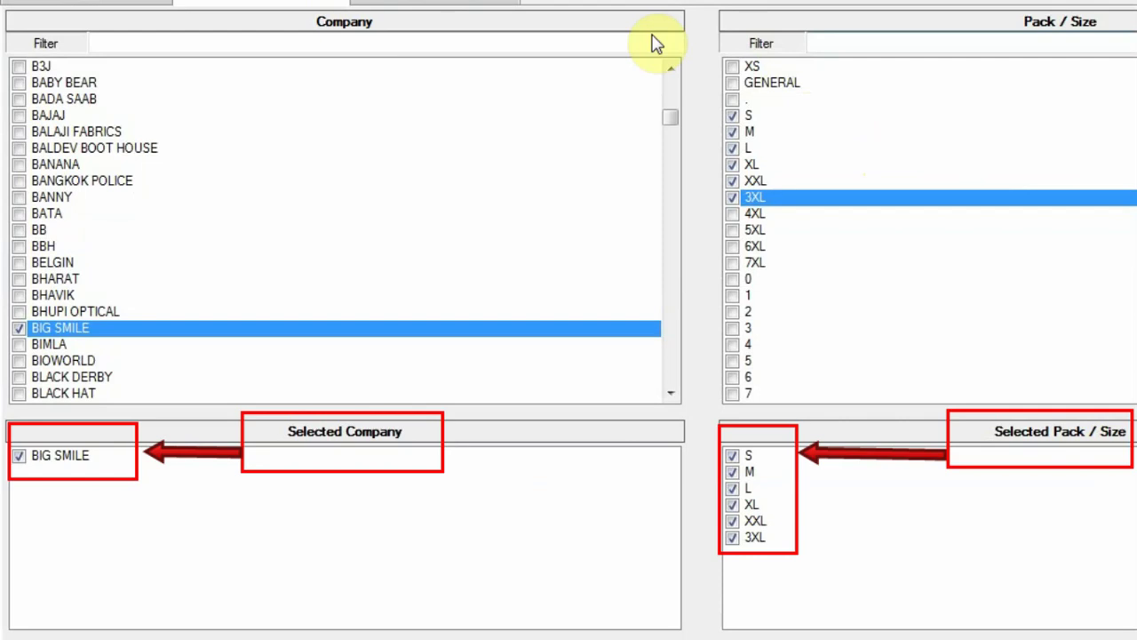
# Step: Select the shades BLUE CARET and BLUE for the item
pyautogui.click(482, 5)
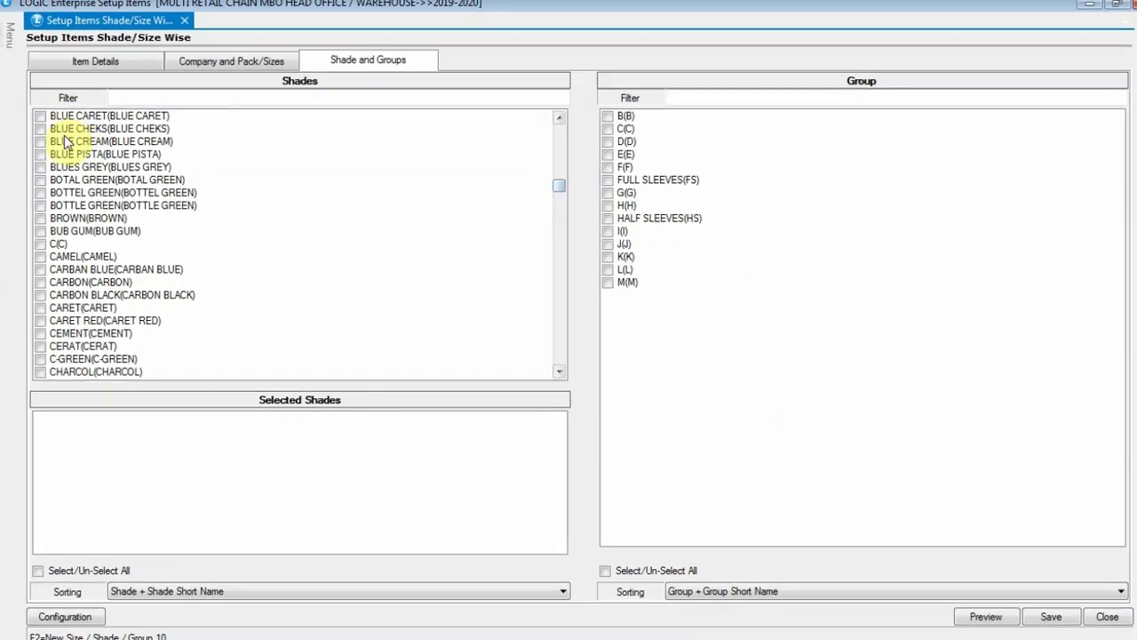
pyautogui.press('space')
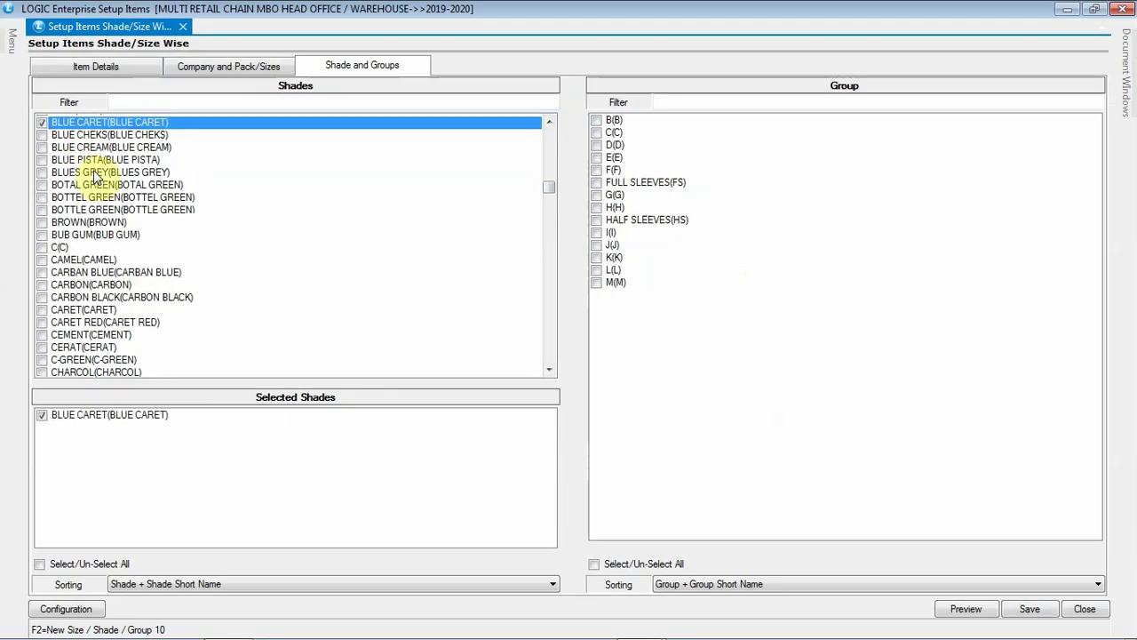
pyautogui.press('Up')
pyautogui.press('Up')
pyautogui.press('Down')
pyautogui.press('space')
pyautogui.press('Down')
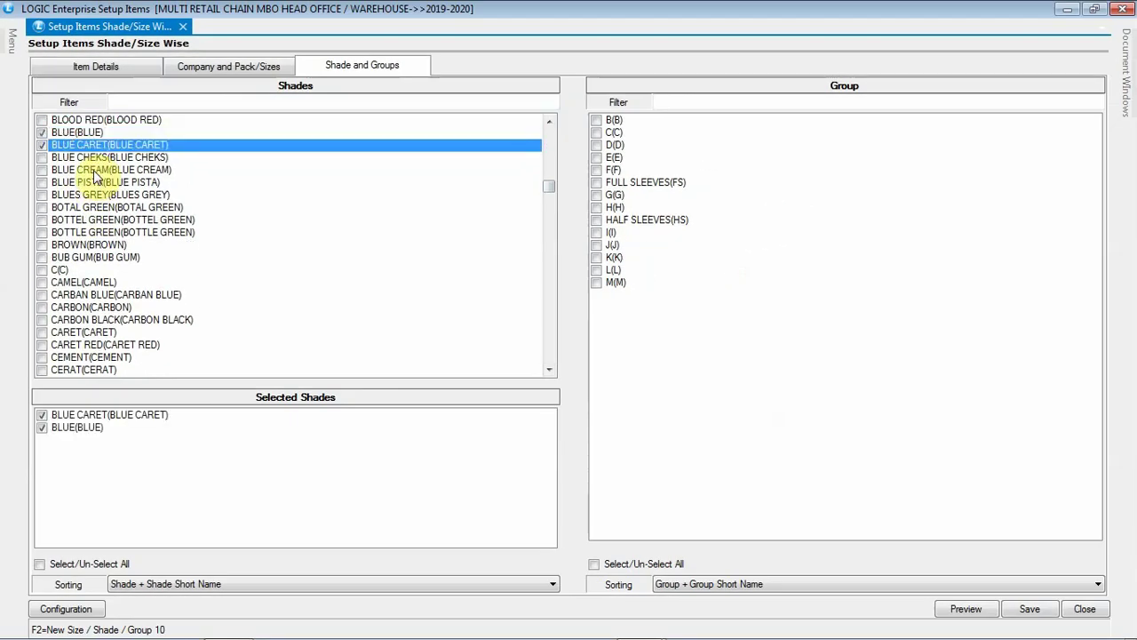
# Step: Add the PINK shade to the item's selected shades
pyautogui.press('Up')
pyautogui.press('Up')
pyautogui.press('Up')
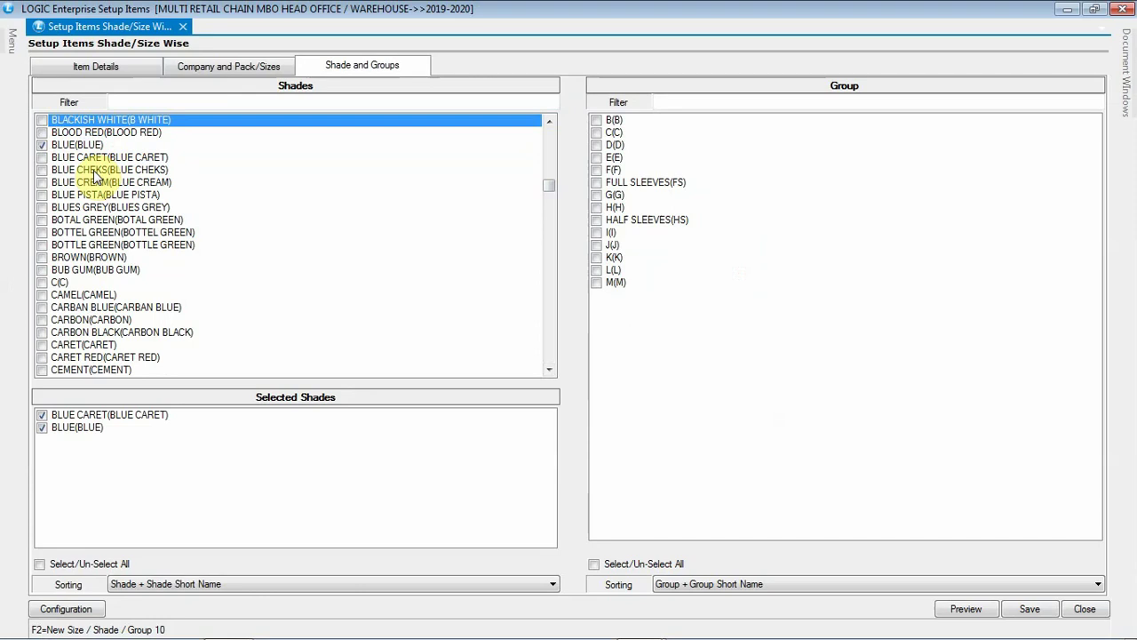
pyautogui.press('Up')
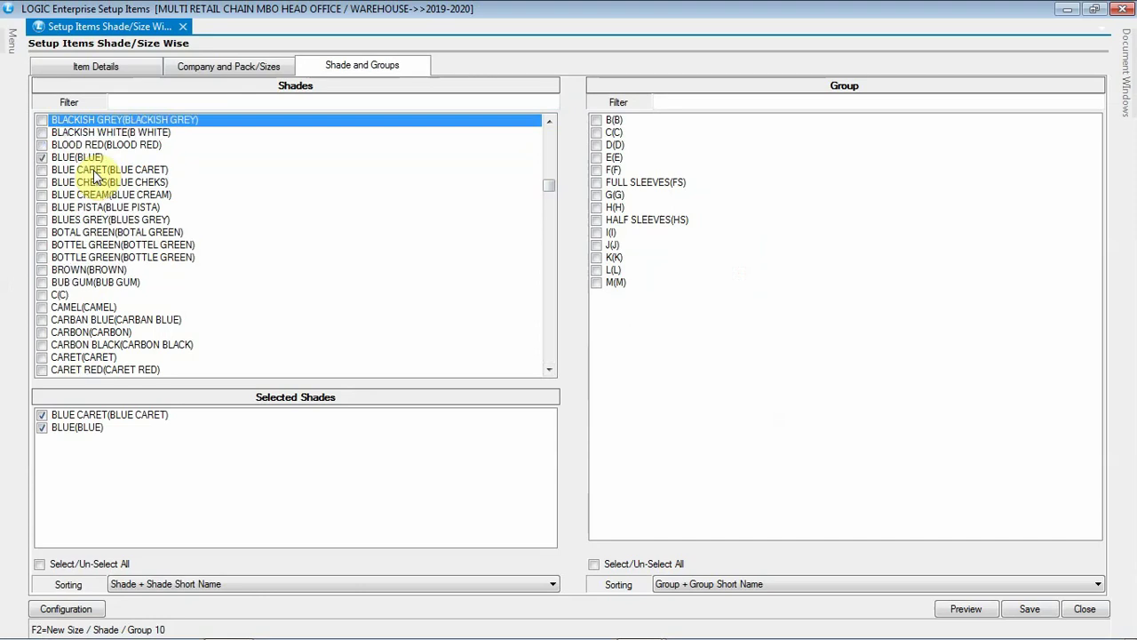
pyautogui.press('p')
pyautogui.press('Down')
pyautogui.press('Down')
pyautogui.press('Down')
pyautogui.press('Down')
pyautogui.press('Down')
pyautogui.press('Down')
pyautogui.press('Down')
pyautogui.press('Down')
pyautogui.press('Down')
pyautogui.press('Down')
pyautogui.press('Down')
pyautogui.press('space')
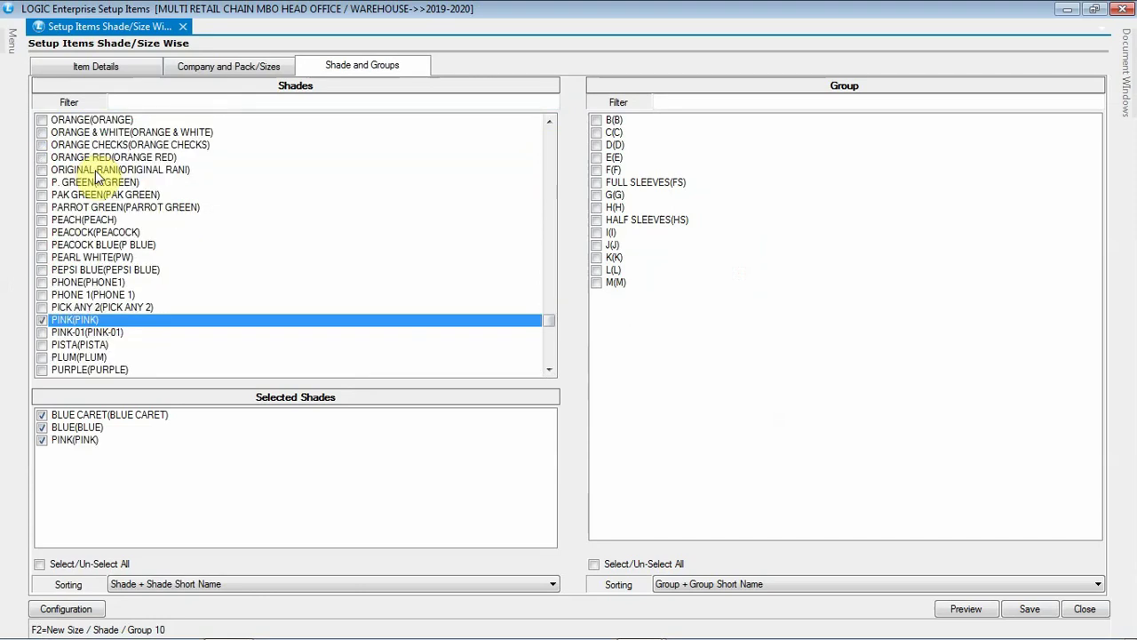
# Step: Deselect BLUE CARET among the selected shades and choose the FULL SLEEVES group
pyautogui.click(78, 415)
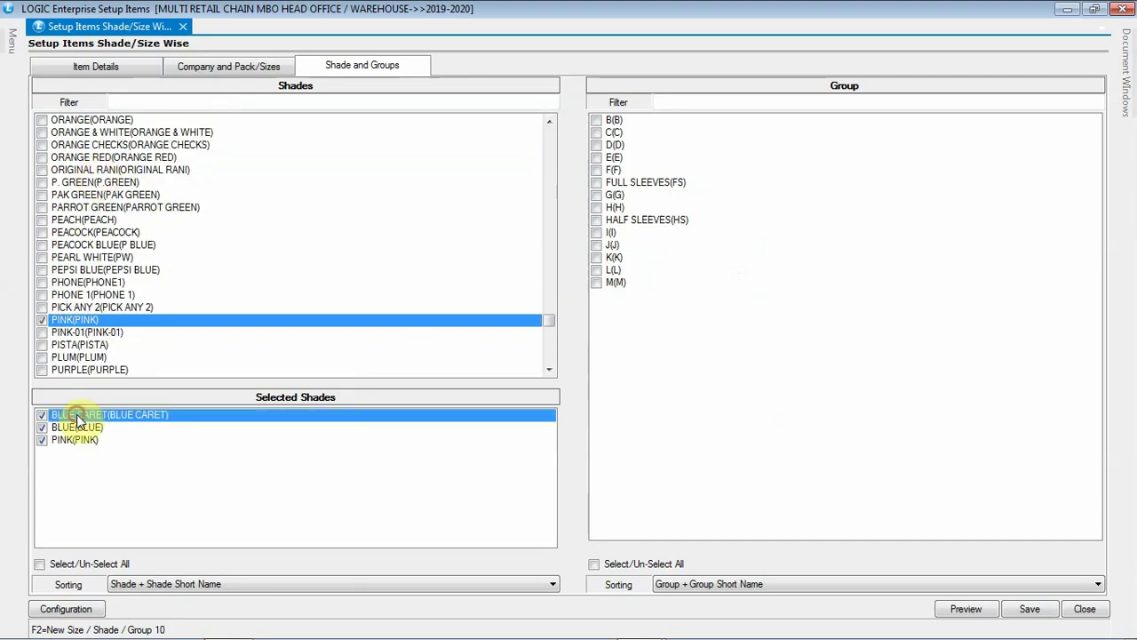
pyautogui.click(628, 186)
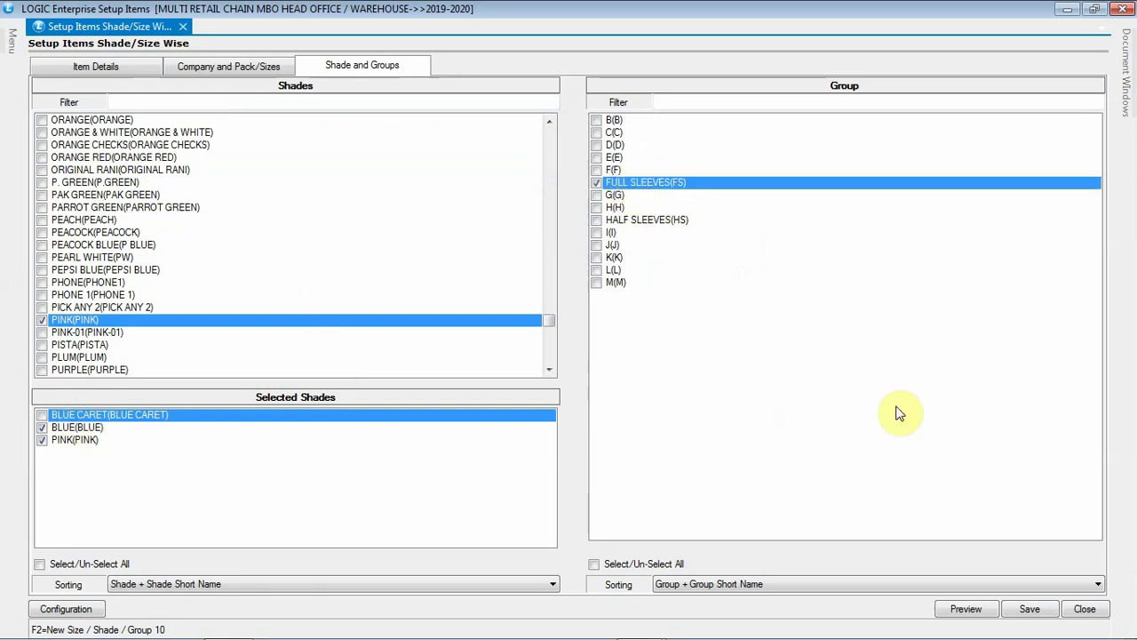
# Step: Preview the item and examine its linked T-shirt images and size chart, including enlarged in the image viewer
pyautogui.click(966, 610)
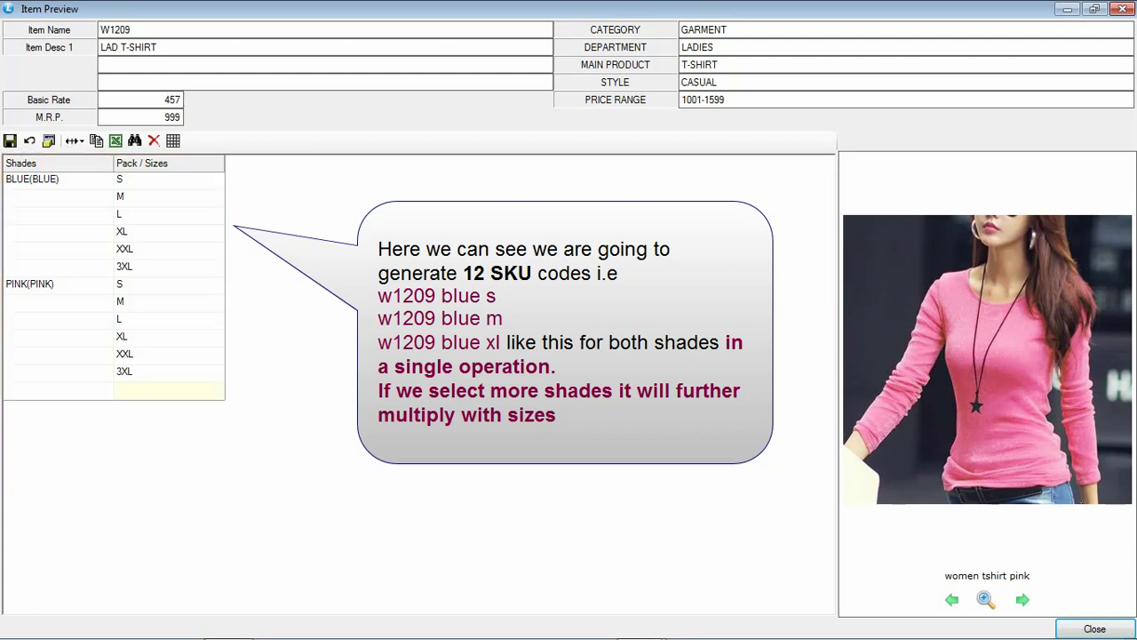
pyautogui.click(1023, 601)
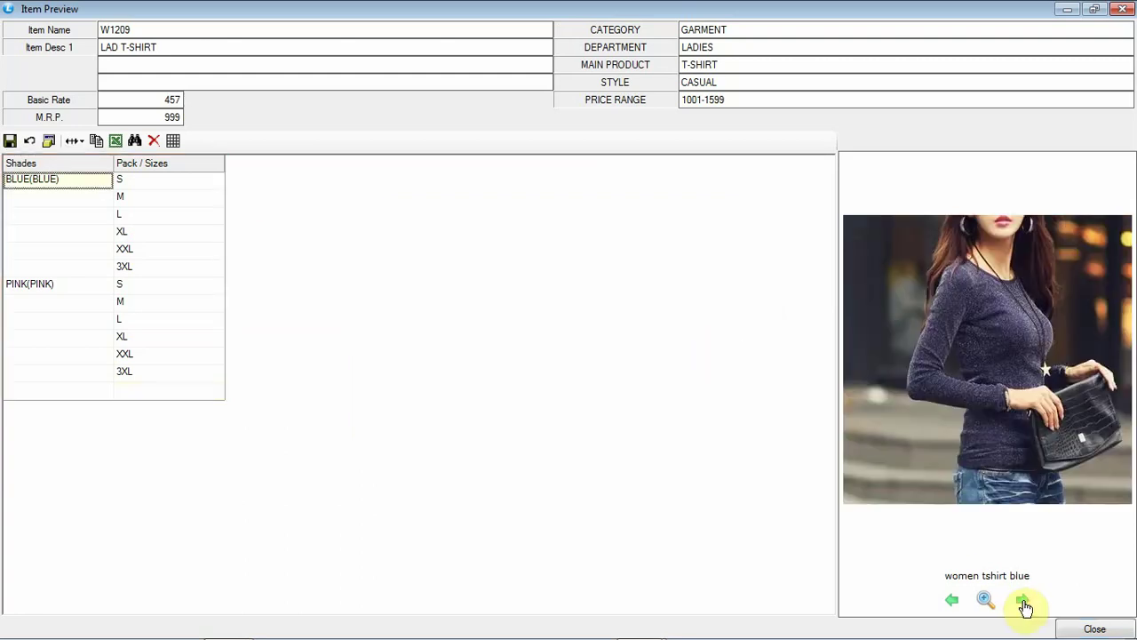
pyautogui.click(1023, 603)
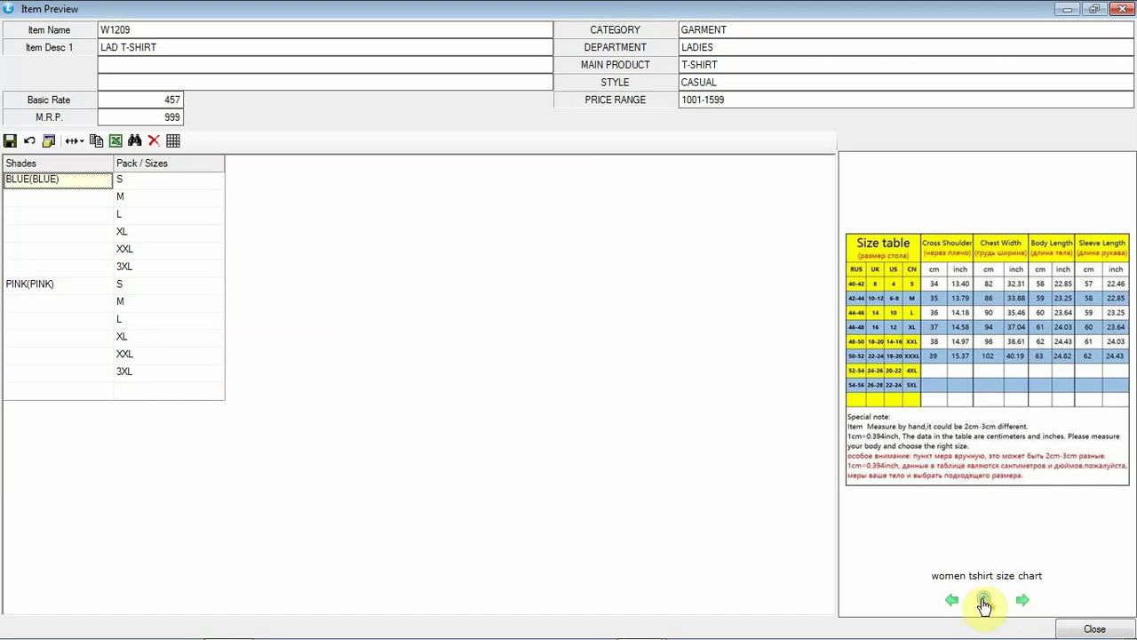
pyautogui.click(982, 601)
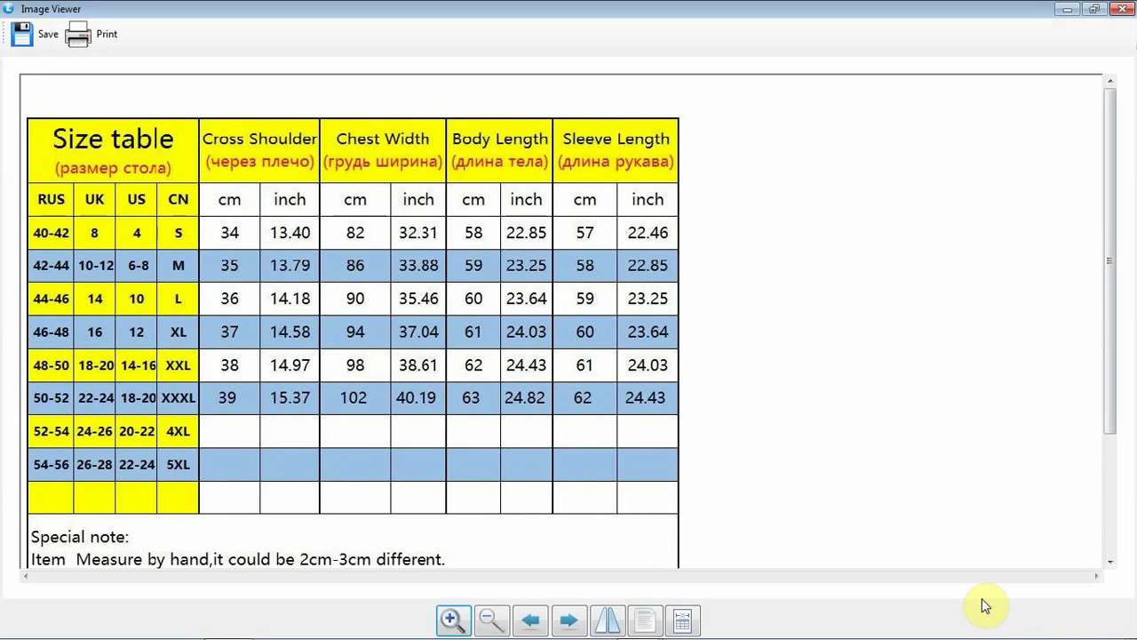
pyautogui.click(493, 617)
pyautogui.click(534, 620)
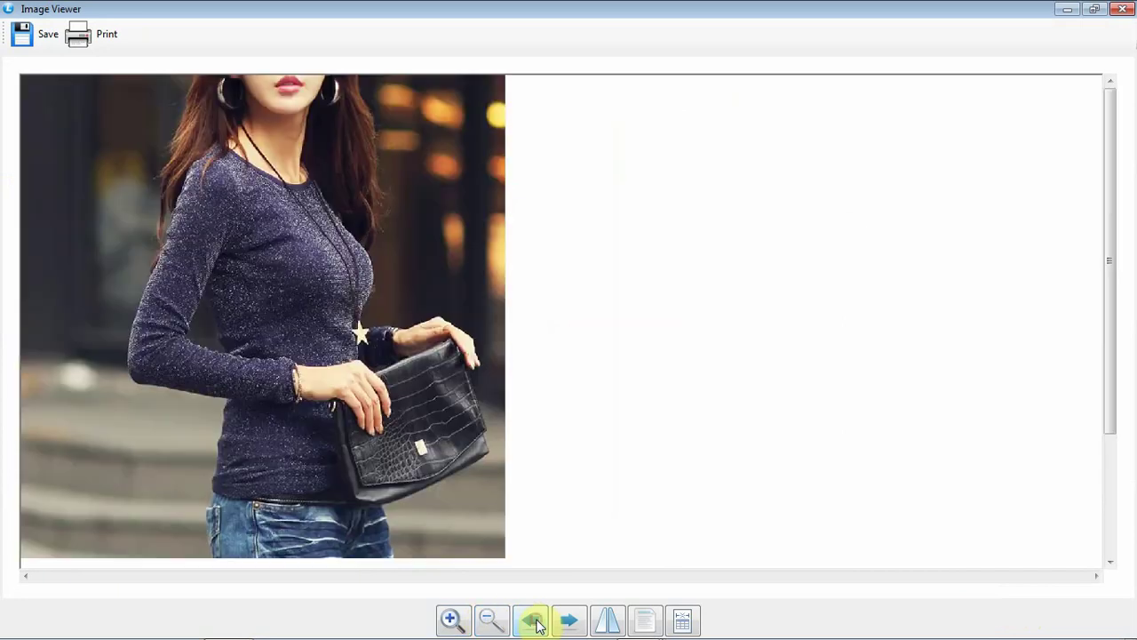
pyautogui.click(535, 621)
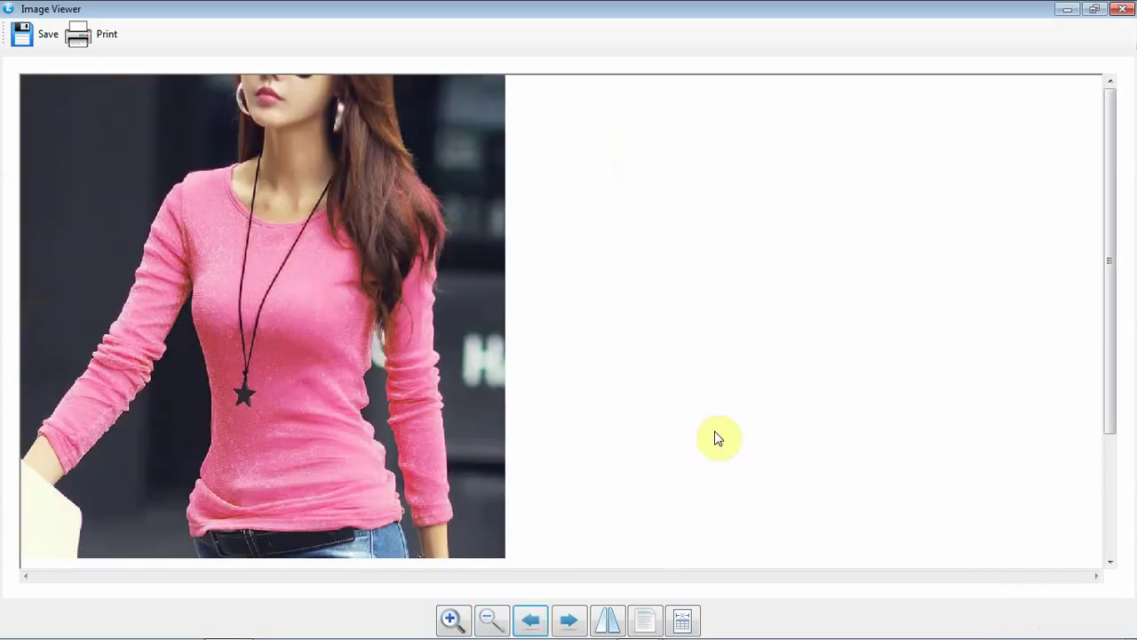
pyautogui.click(1123, 10)
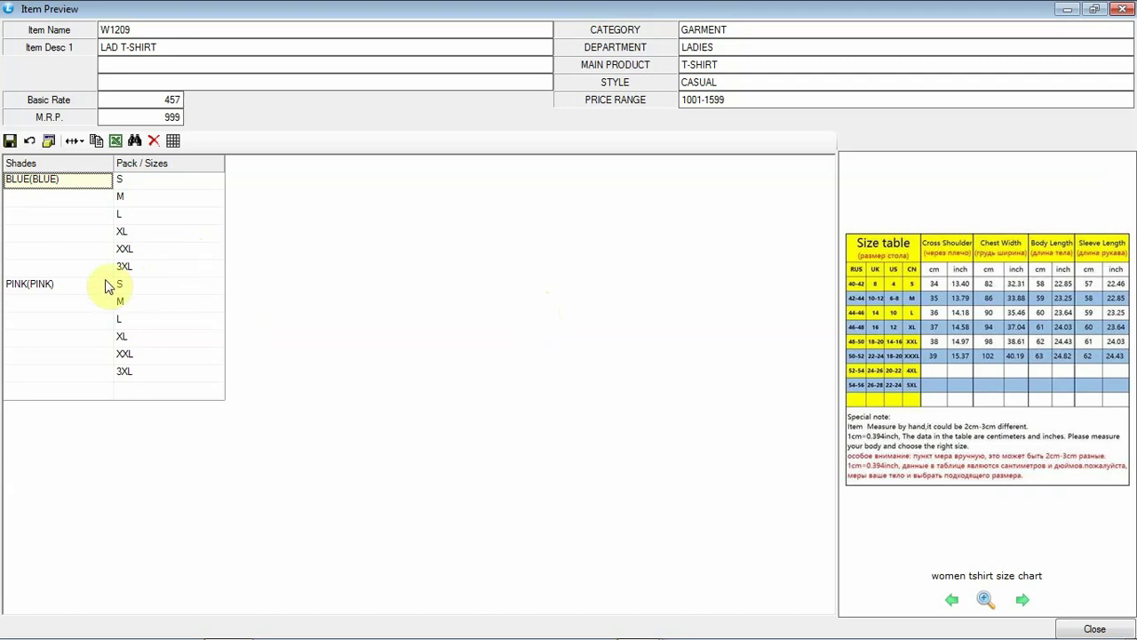
# Step: Examine the size rows under the PINK shade in the item preview and close the preview
pyautogui.click(75, 286)
pyautogui.click(72, 339)
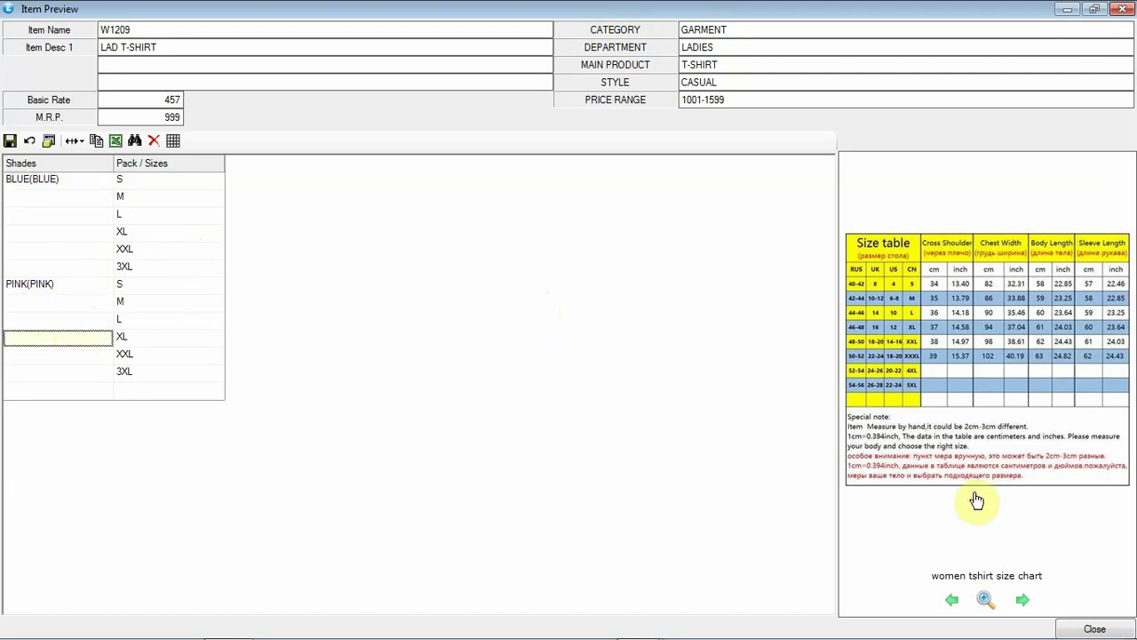
pyautogui.click(1095, 628)
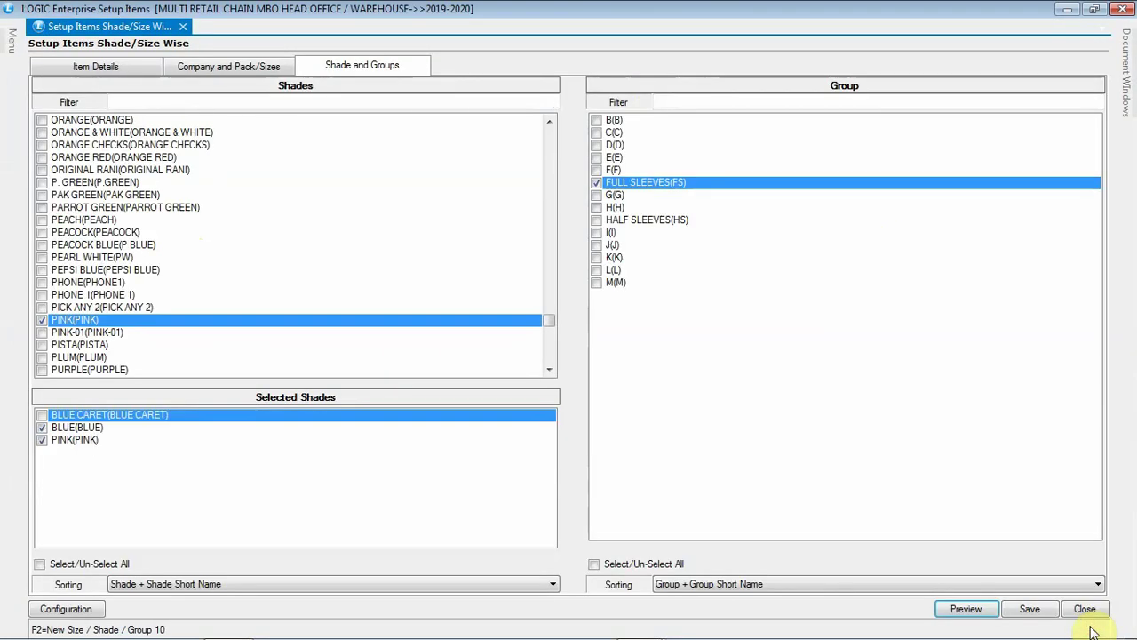
# Step: Save item W1209 to disk and close the shade/size wise item setup
pyautogui.click(1028, 609)
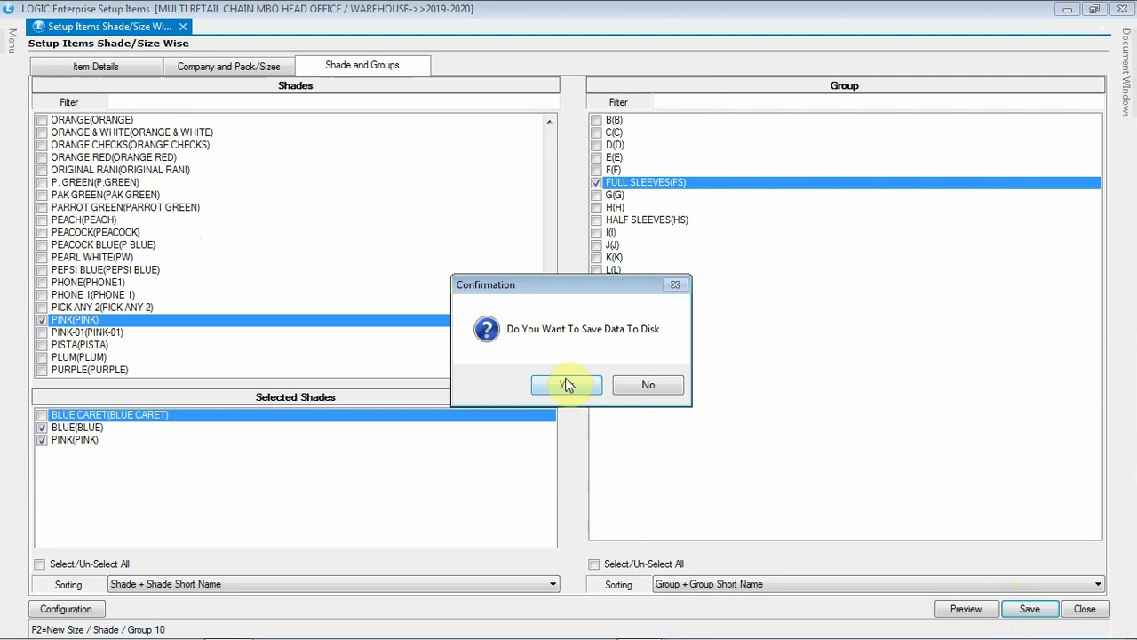
pyautogui.click(567, 386)
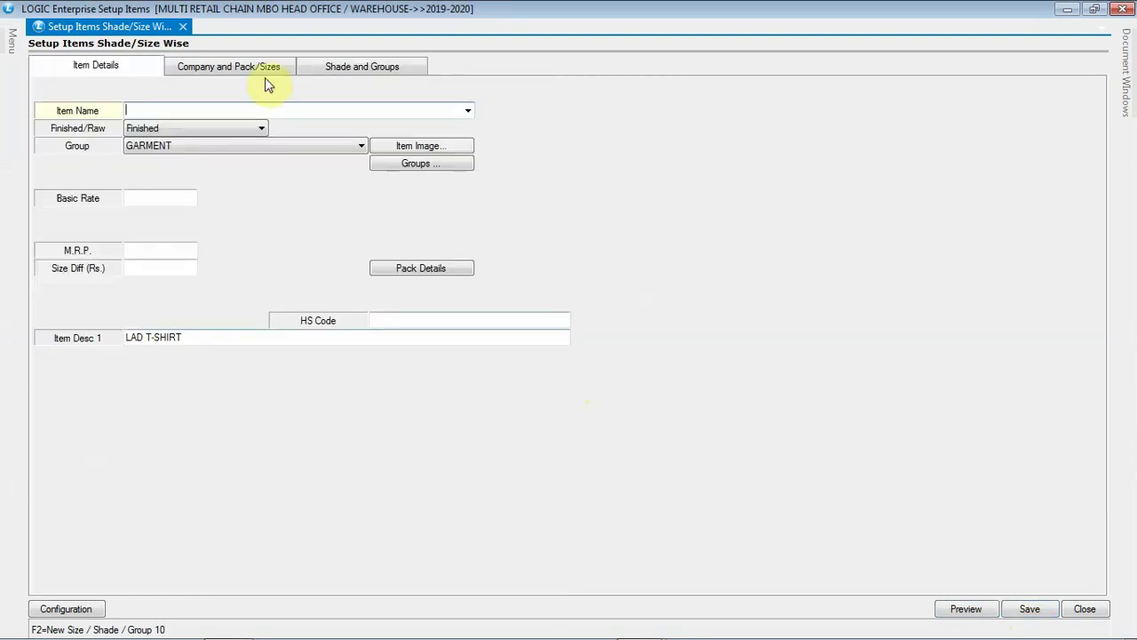
pyautogui.click(183, 28)
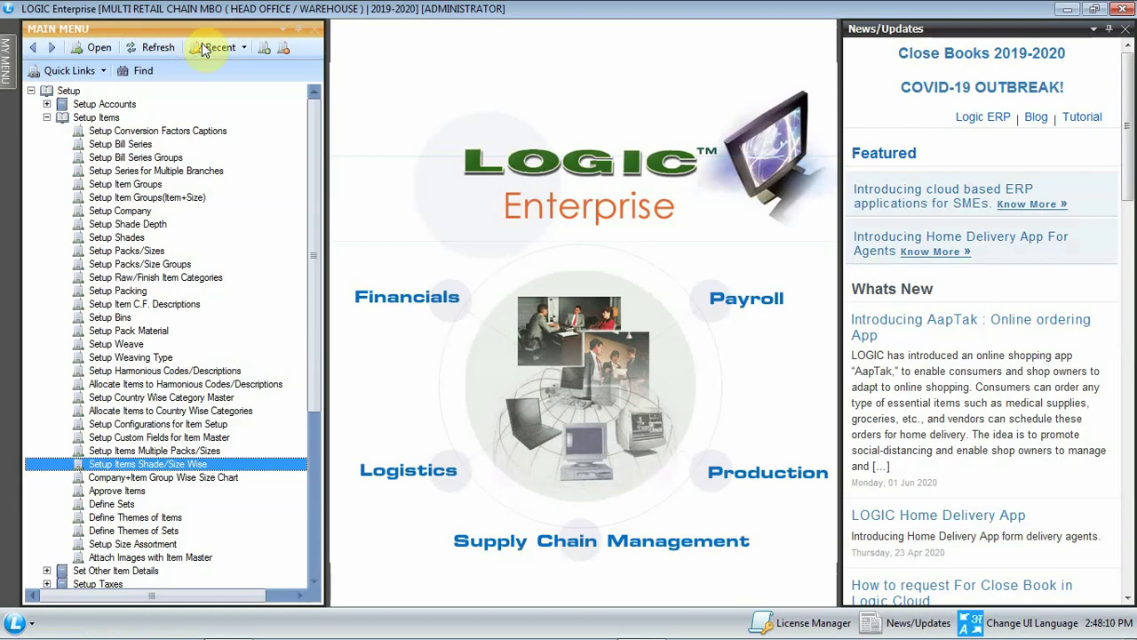
# Step: Open Setup Items Multiple Packs/Sizes and filter the item tree by the name W12
pyautogui.doubleClick(229, 451)
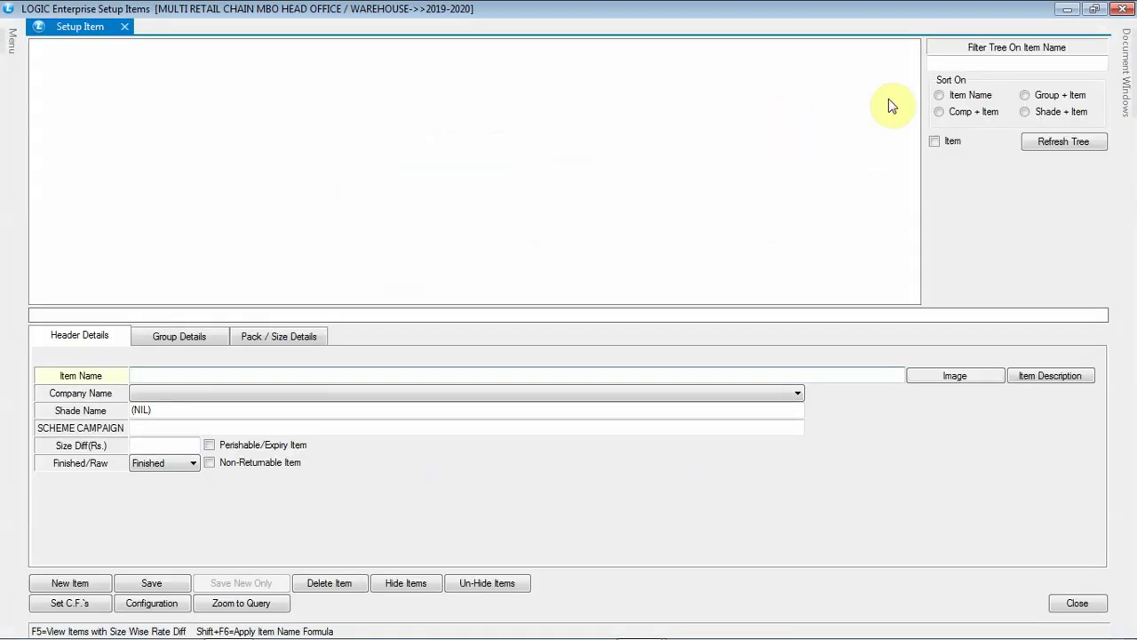
pyautogui.click(960, 63)
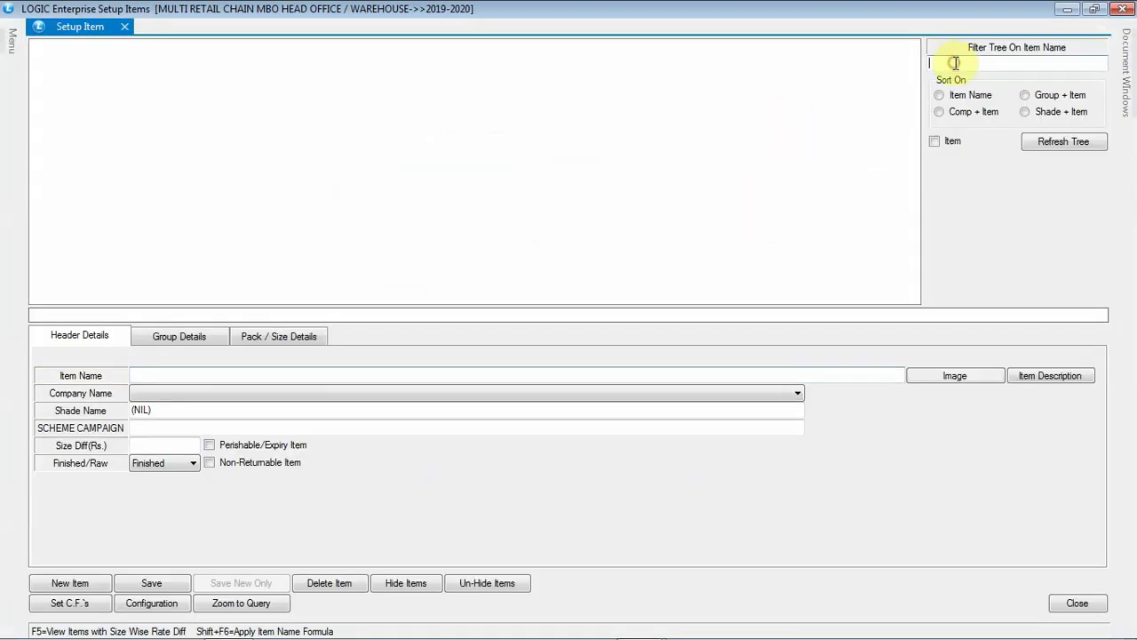
pyautogui.write('W12')
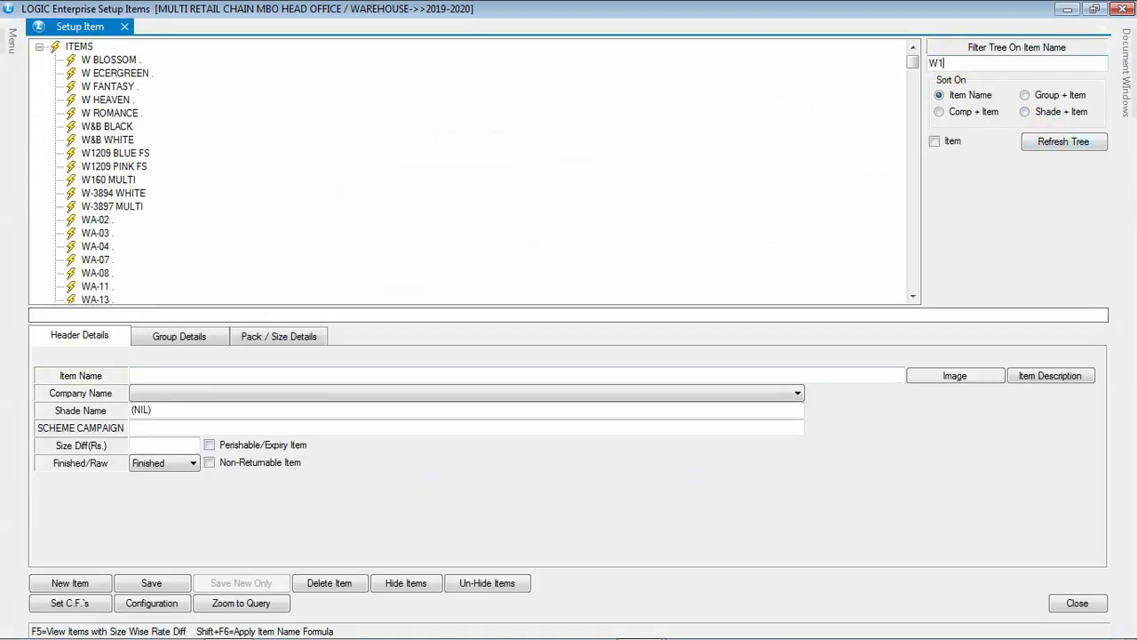
pyautogui.click(1066, 142)
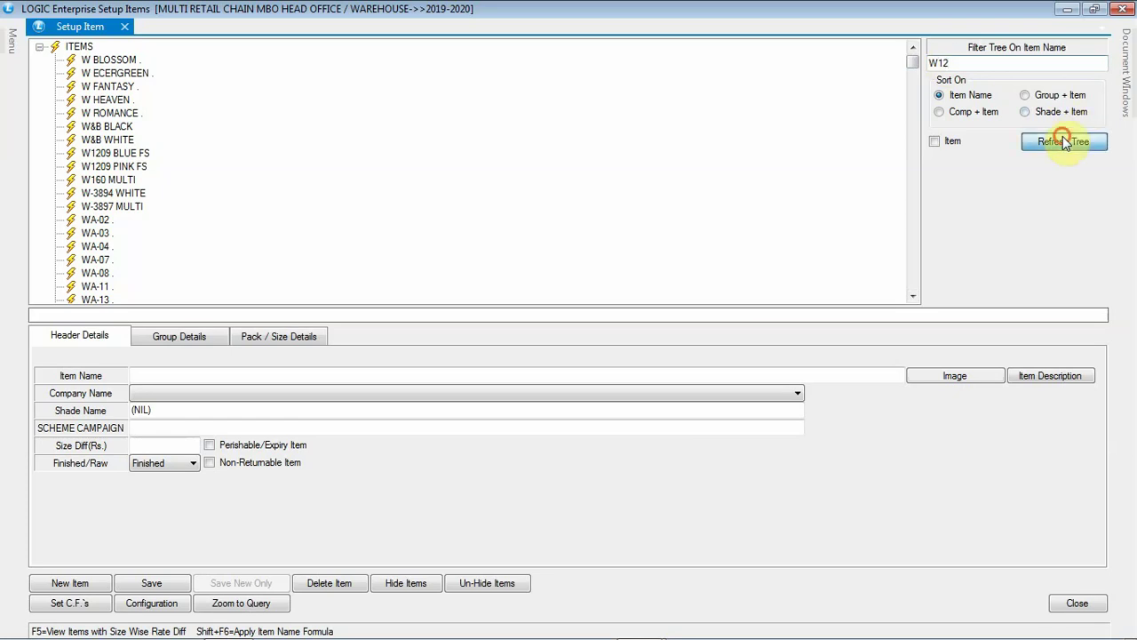
pyautogui.click(39, 46)
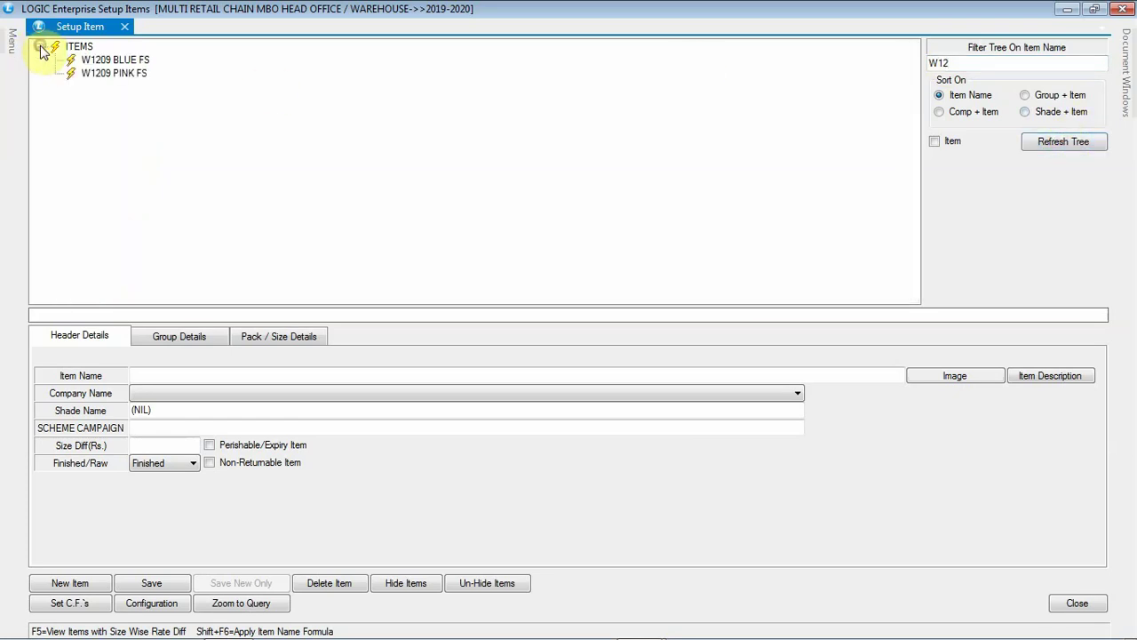
# Step: Examine the item codes and rates of W1209 BLUE FS for sizes S, M and L, select W1209 PINK FS, and close the item setup
pyautogui.click(123, 62)
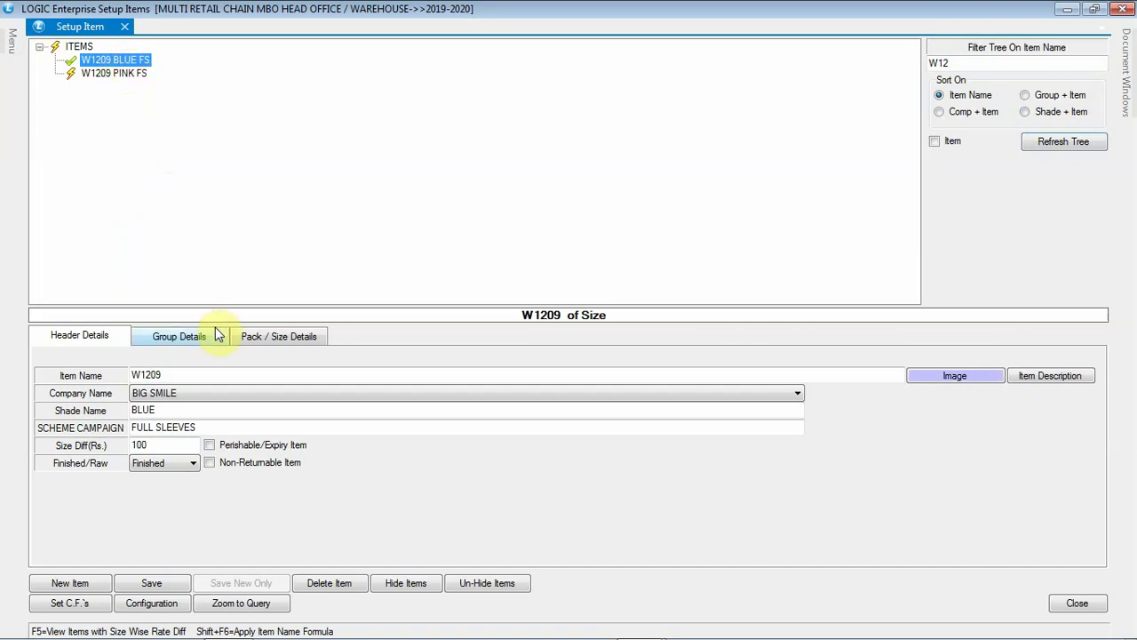
pyautogui.click(253, 342)
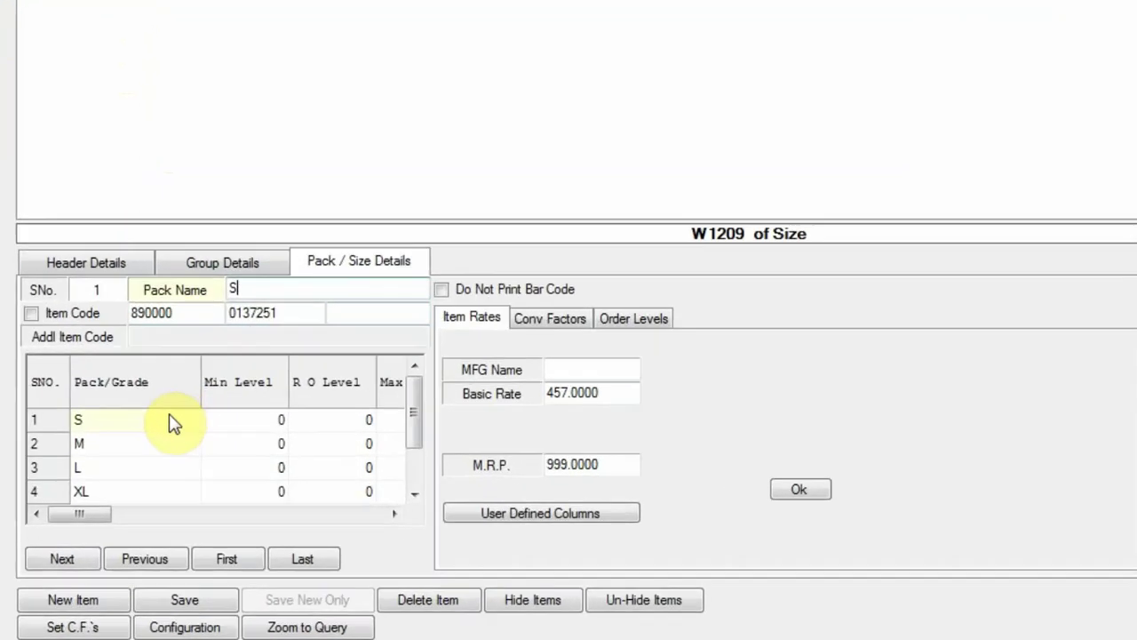
pyautogui.click(141, 454)
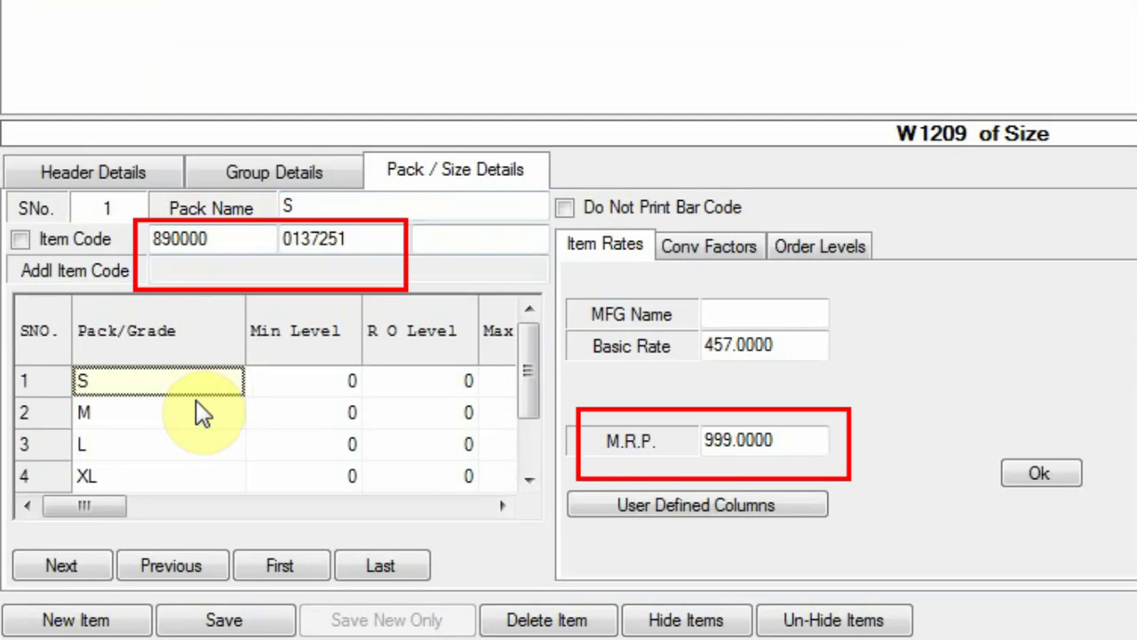
pyautogui.click(194, 408)
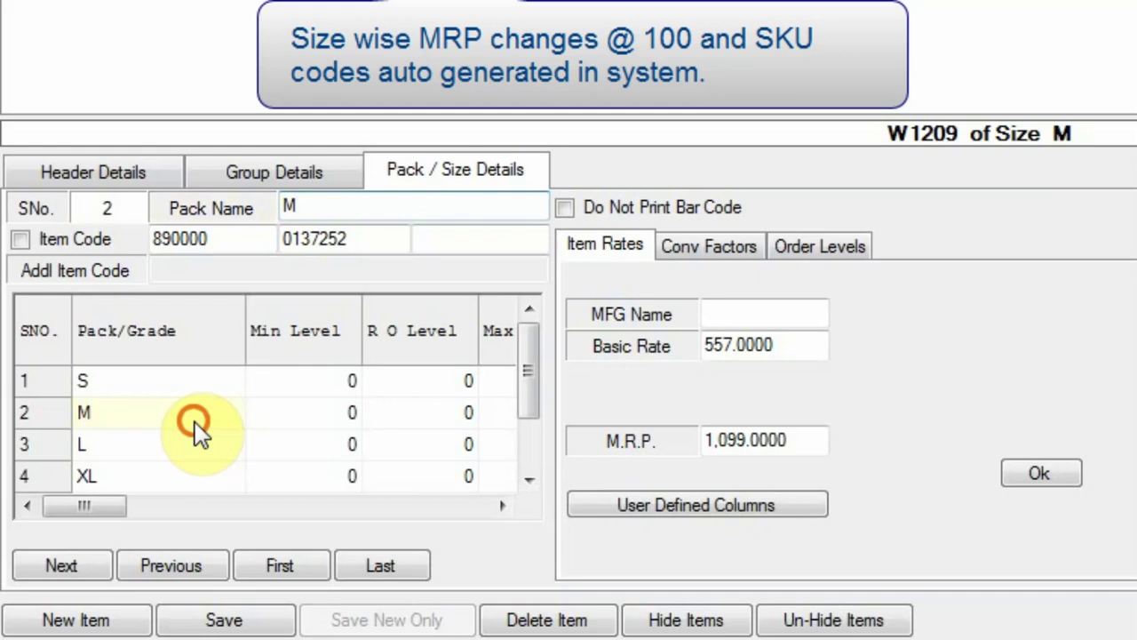
pyautogui.click(194, 421)
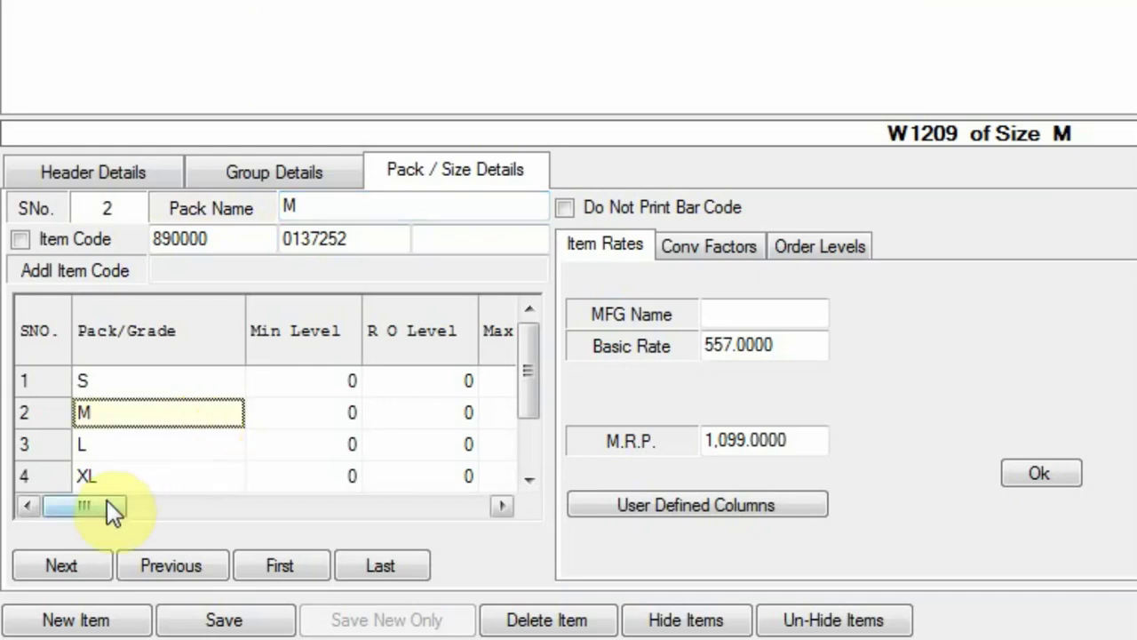
pyautogui.moveTo(533, 384); pyautogui.dragTo(531, 354)
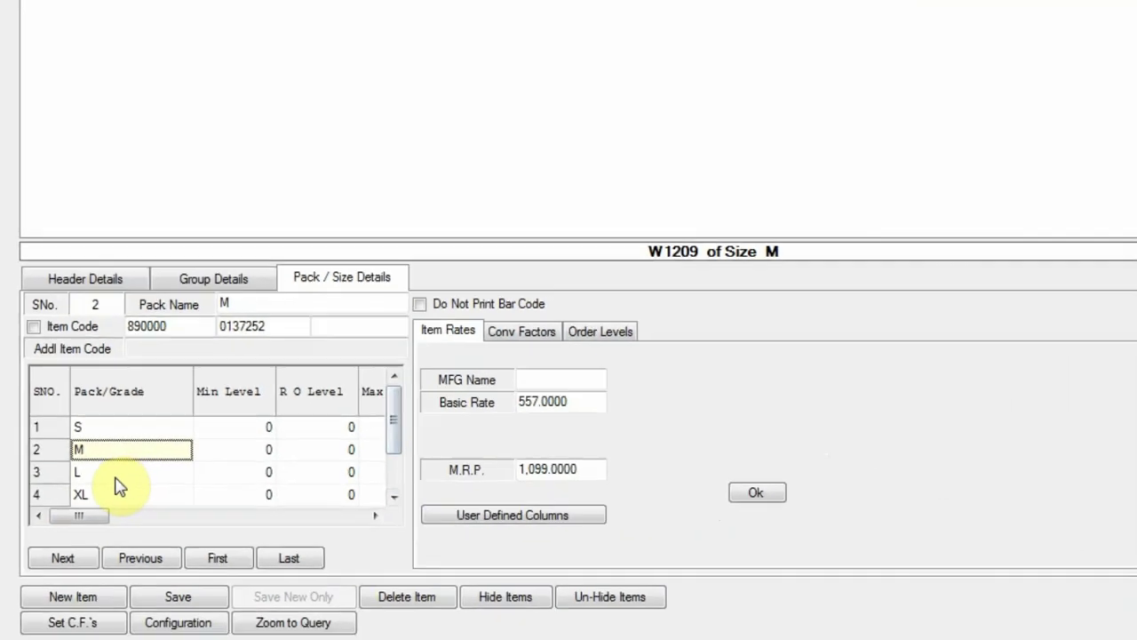
pyautogui.click(133, 444)
pyautogui.click(115, 75)
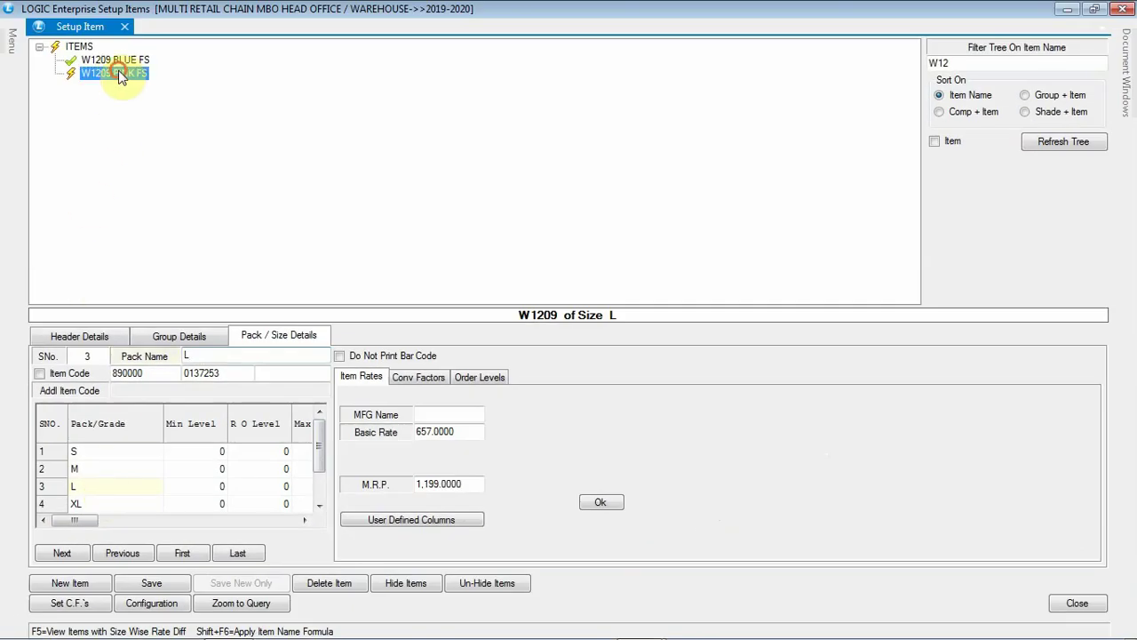
pyautogui.click(125, 28)
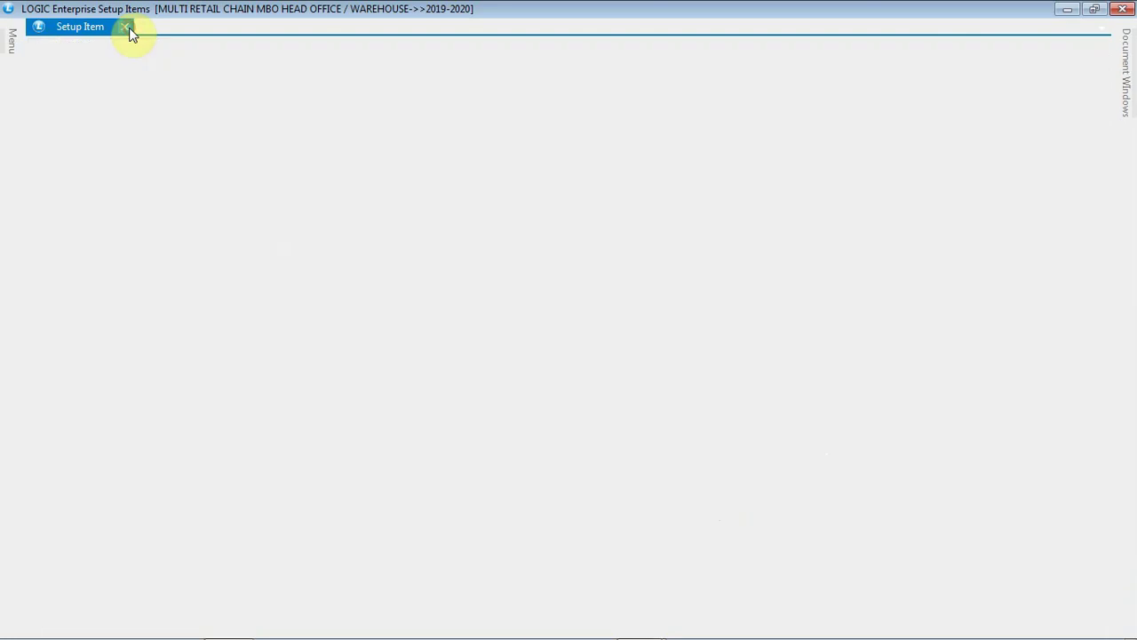
# Step: Open the Item Directory report and search its item selection for items with create date 09/07/2020
pyautogui.click(51, 118)
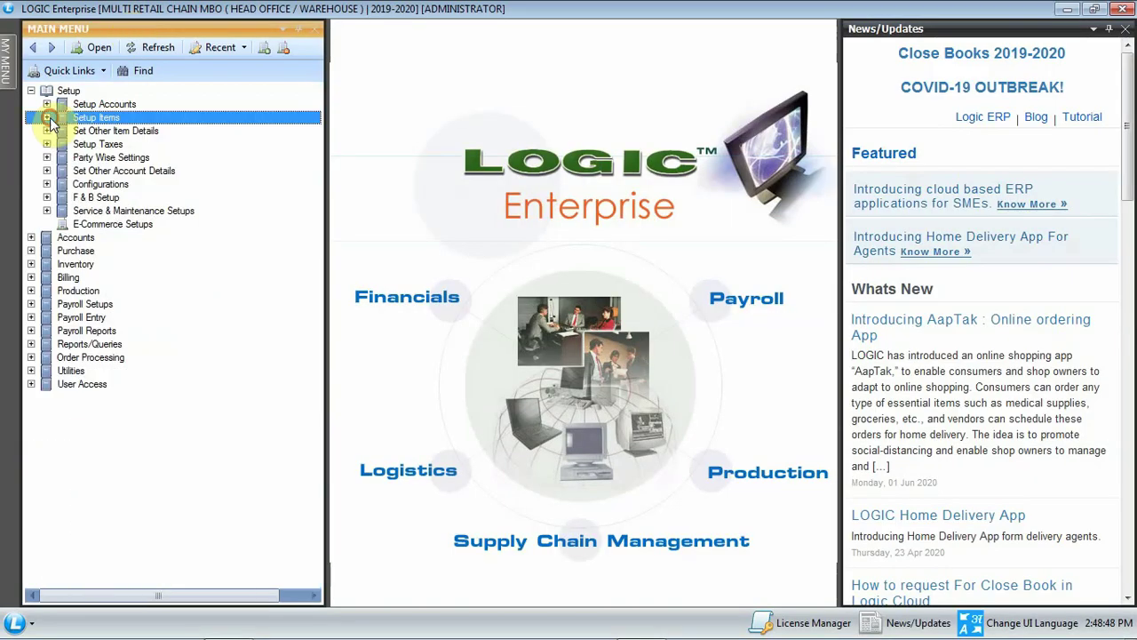
pyautogui.click(166, 70)
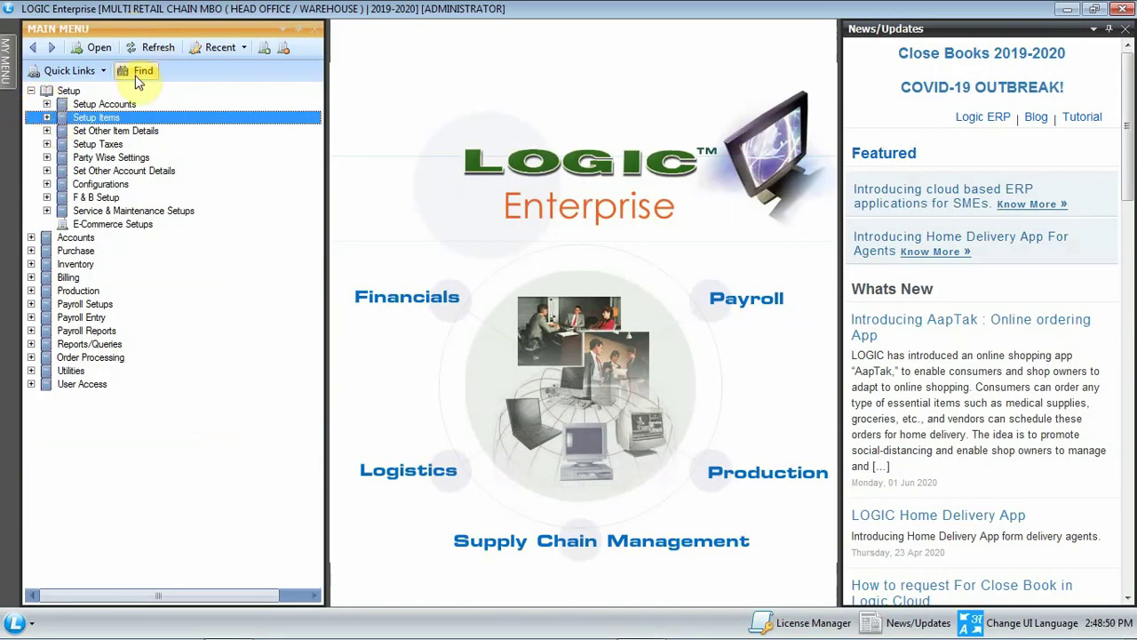
pyautogui.click(732, 198)
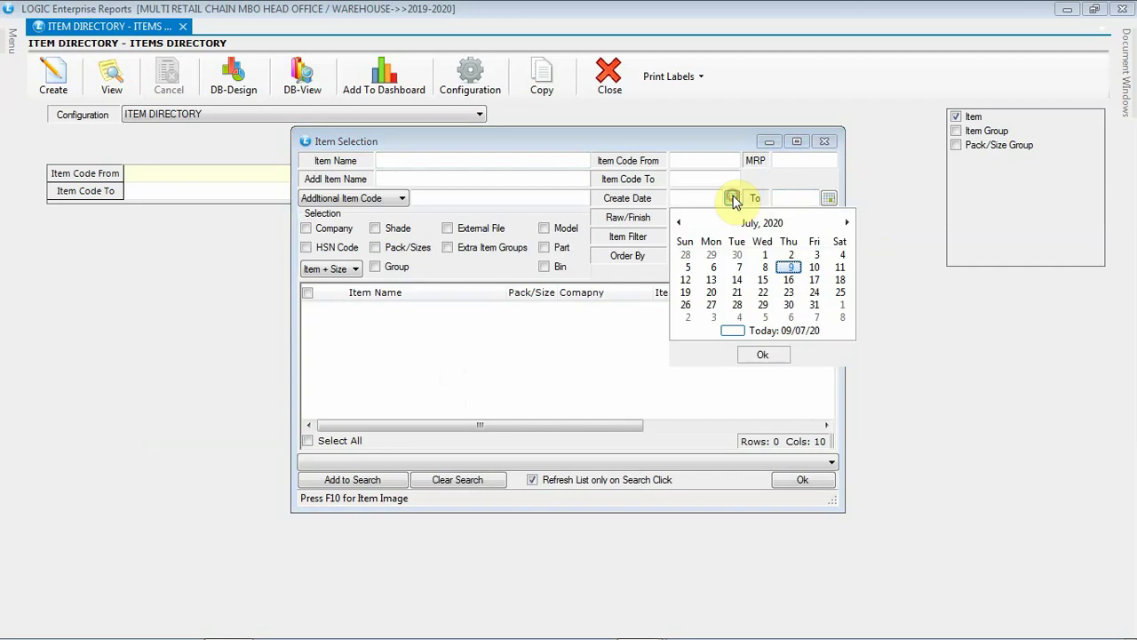
pyautogui.click(761, 355)
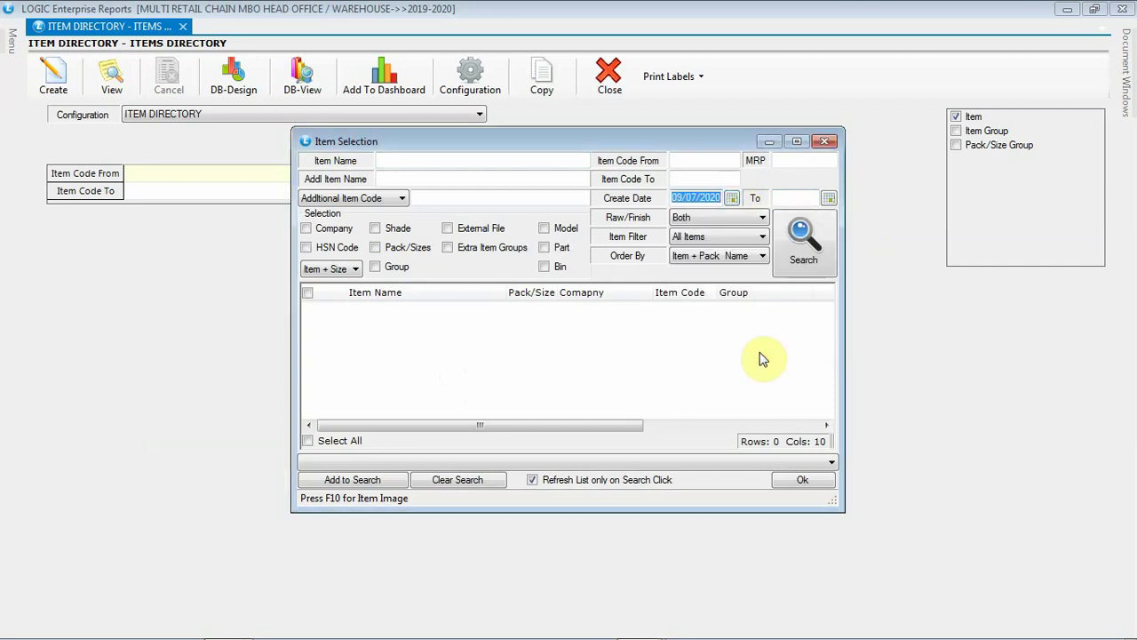
pyautogui.click(797, 245)
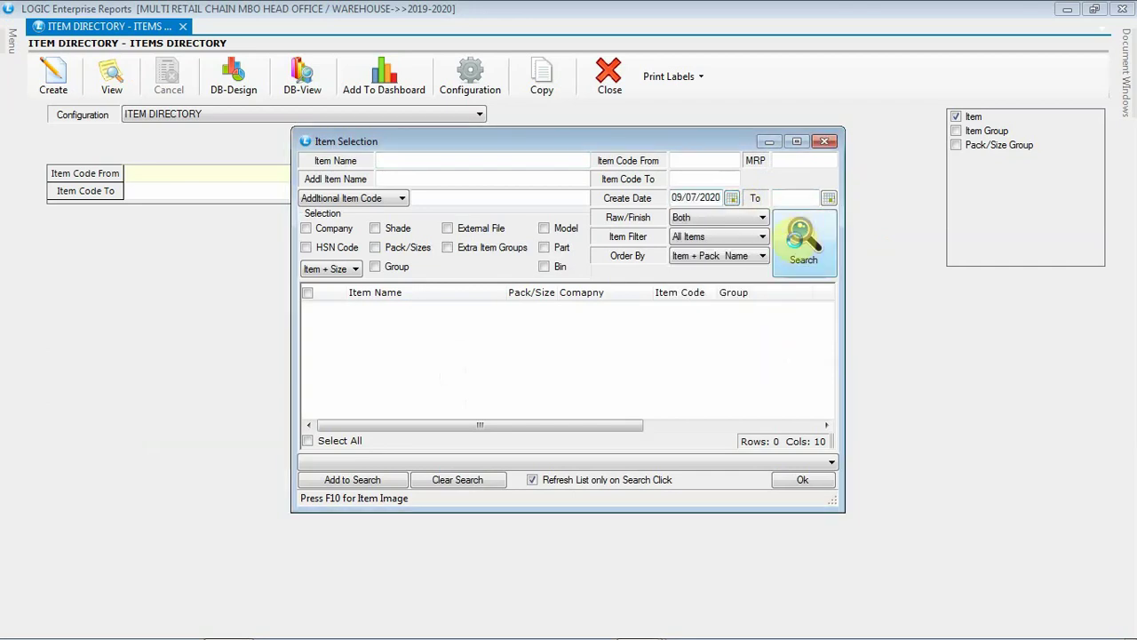
# Step: Select all the found items, widen the Item Code column, accept the selection and create the Item Directory report
pyautogui.click(345, 444)
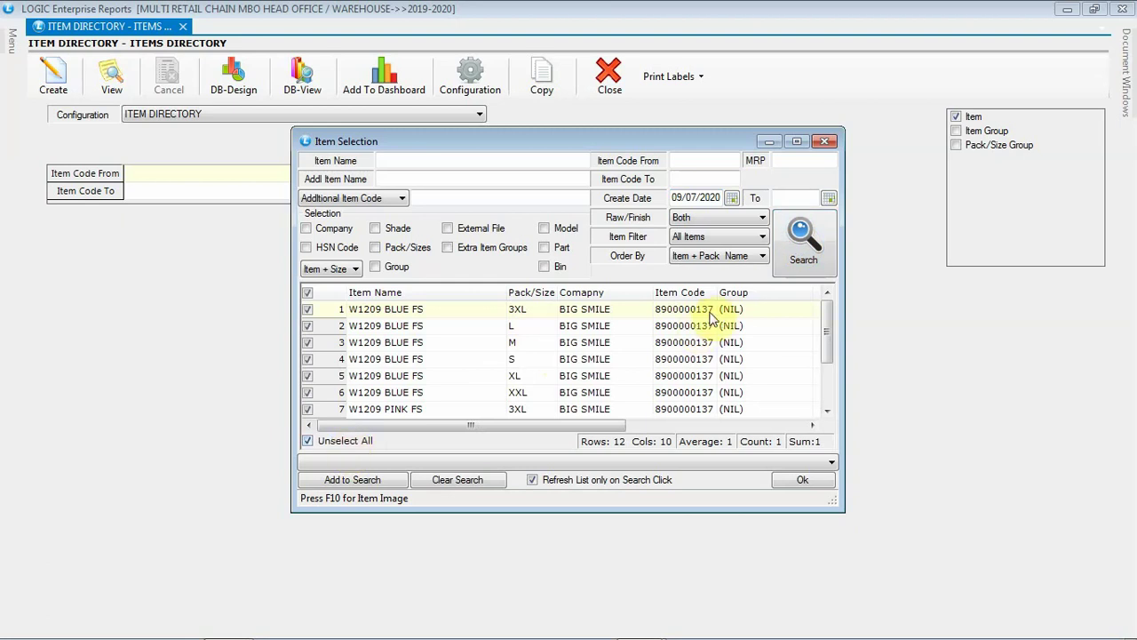
pyautogui.moveTo(715, 293); pyautogui.dragTo(738, 292)
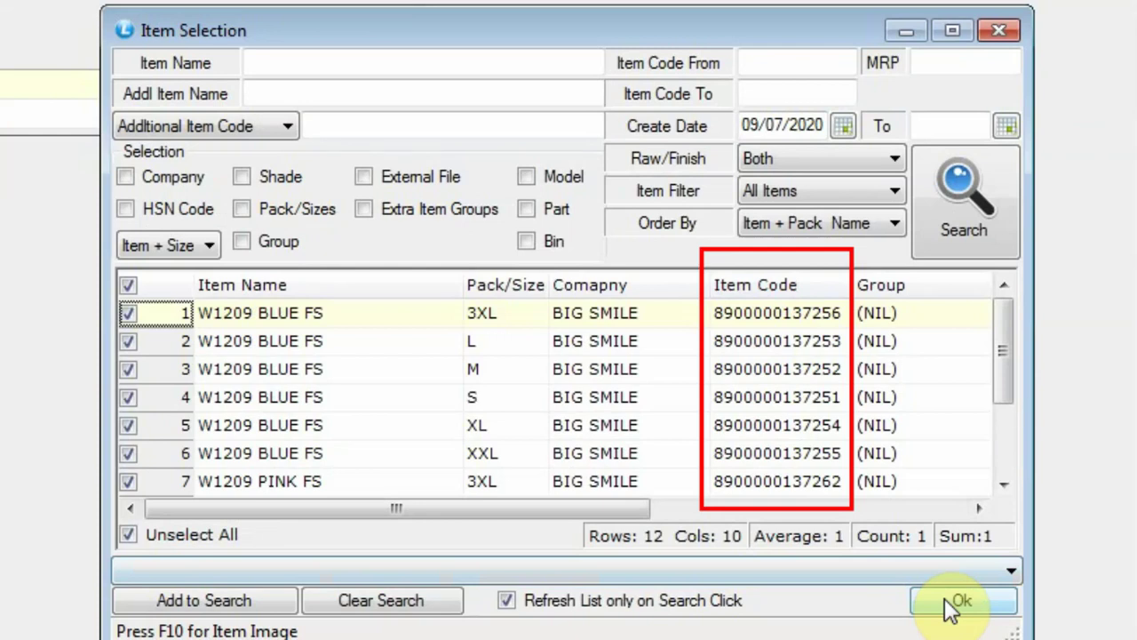
pyautogui.click(945, 599)
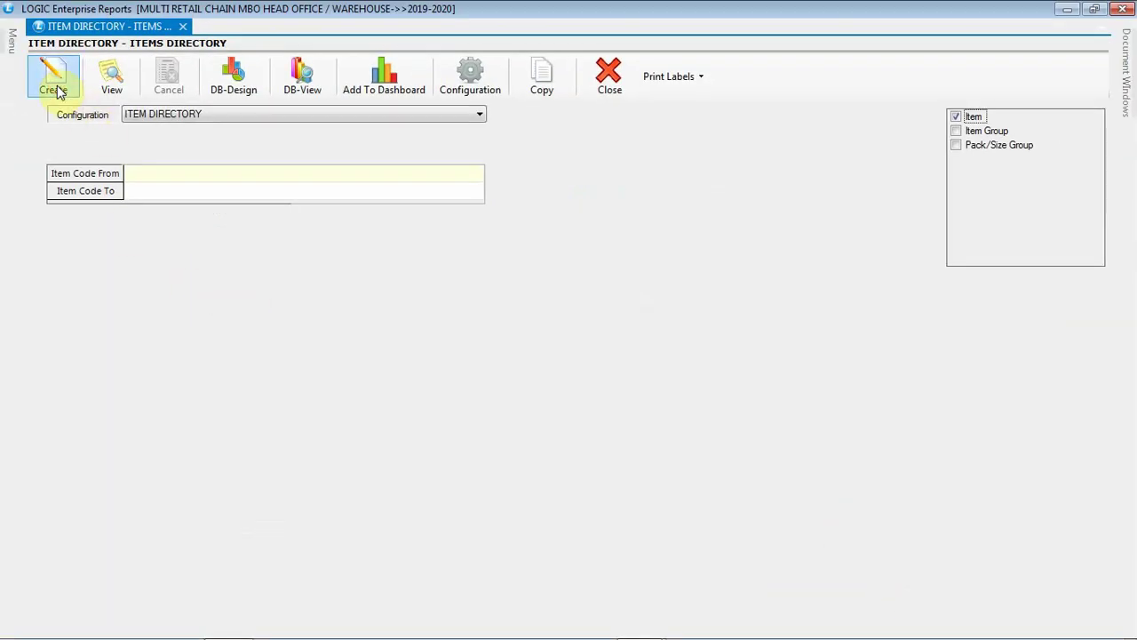
pyautogui.click(55, 89)
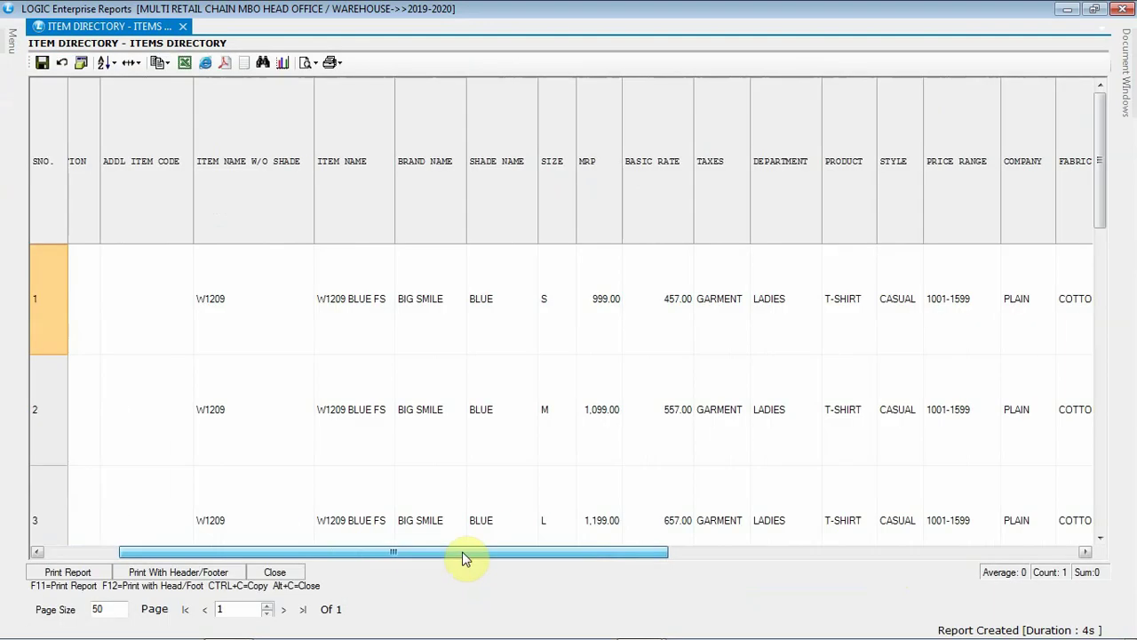
# Step: Examine the report's item codes, size-wise MRP, groups, HS code and item images across all rows, and select the first row's image
pyautogui.moveTo(465, 556); pyautogui.dragTo(906, 562)
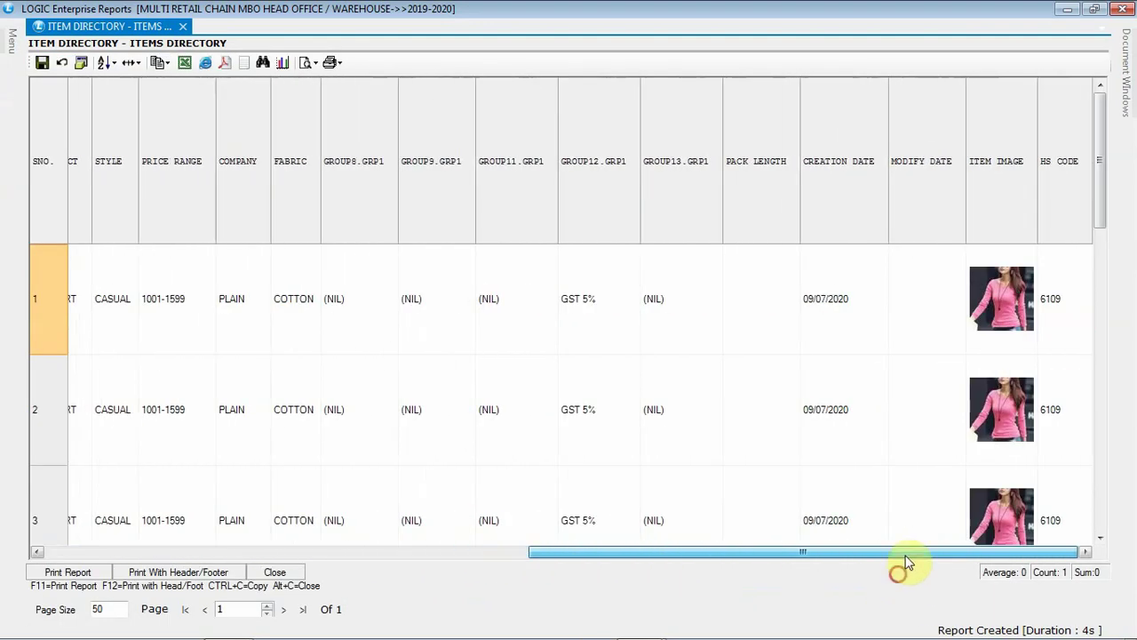
pyautogui.moveTo(1104, 147); pyautogui.dragTo(1111, 518)
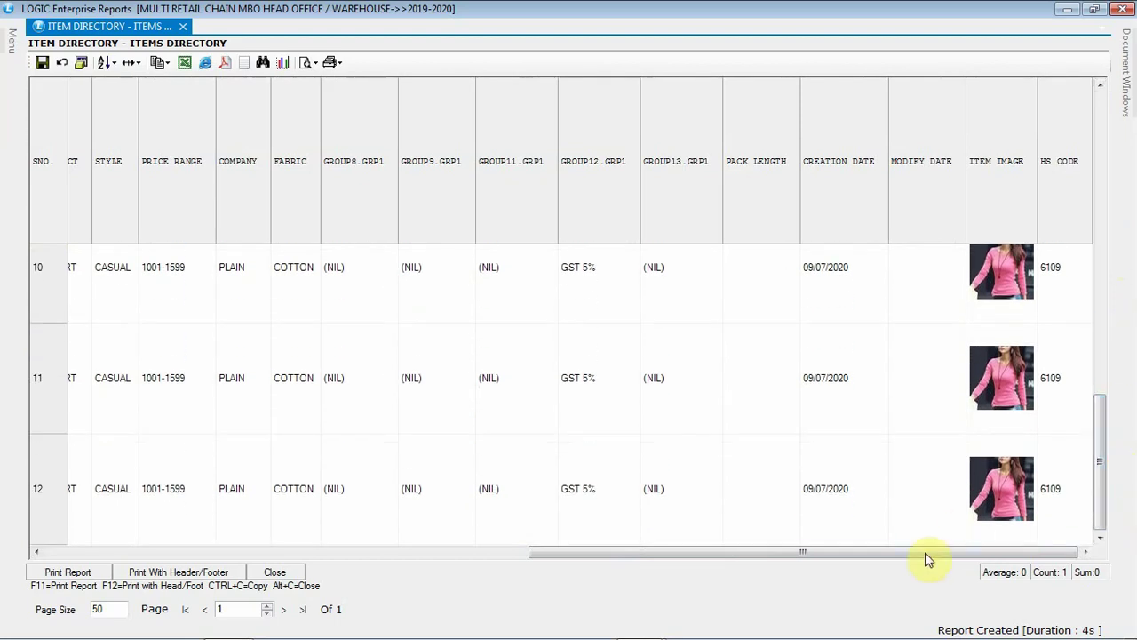
pyautogui.moveTo(925, 552); pyautogui.dragTo(383, 528)
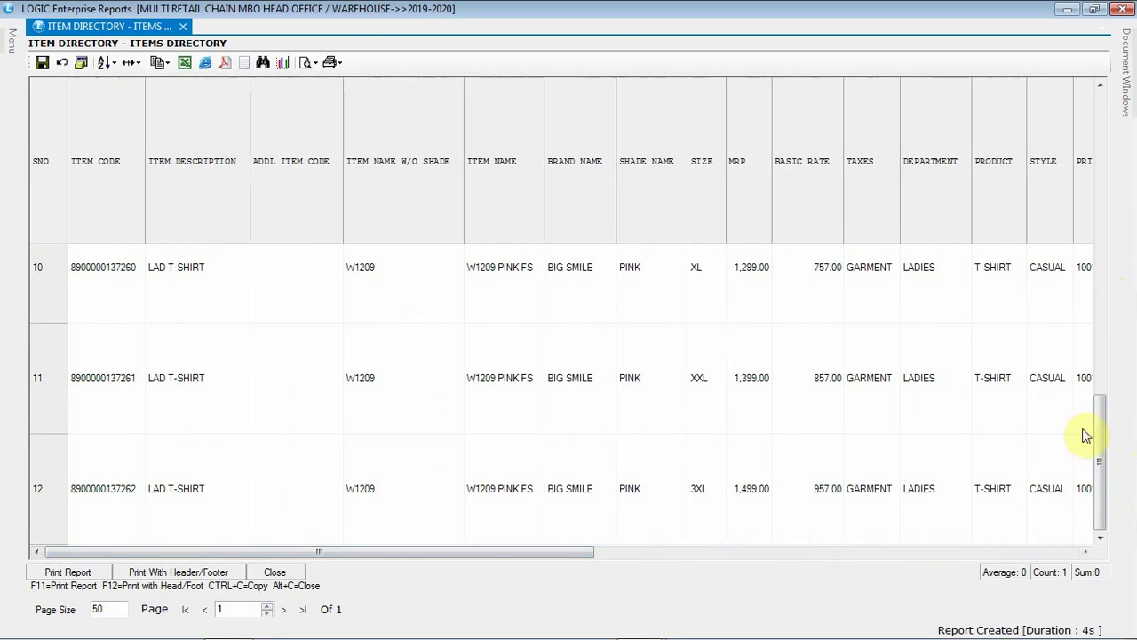
pyautogui.moveTo(1097, 451); pyautogui.dragTo(1114, 169)
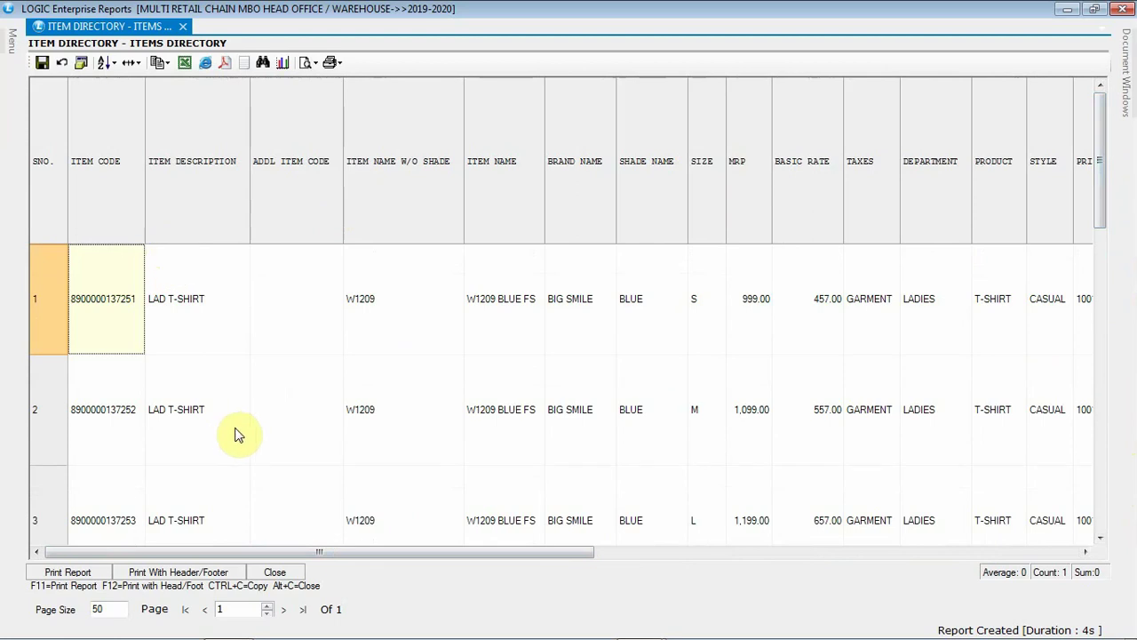
pyautogui.moveTo(358, 560); pyautogui.dragTo(371, 558)
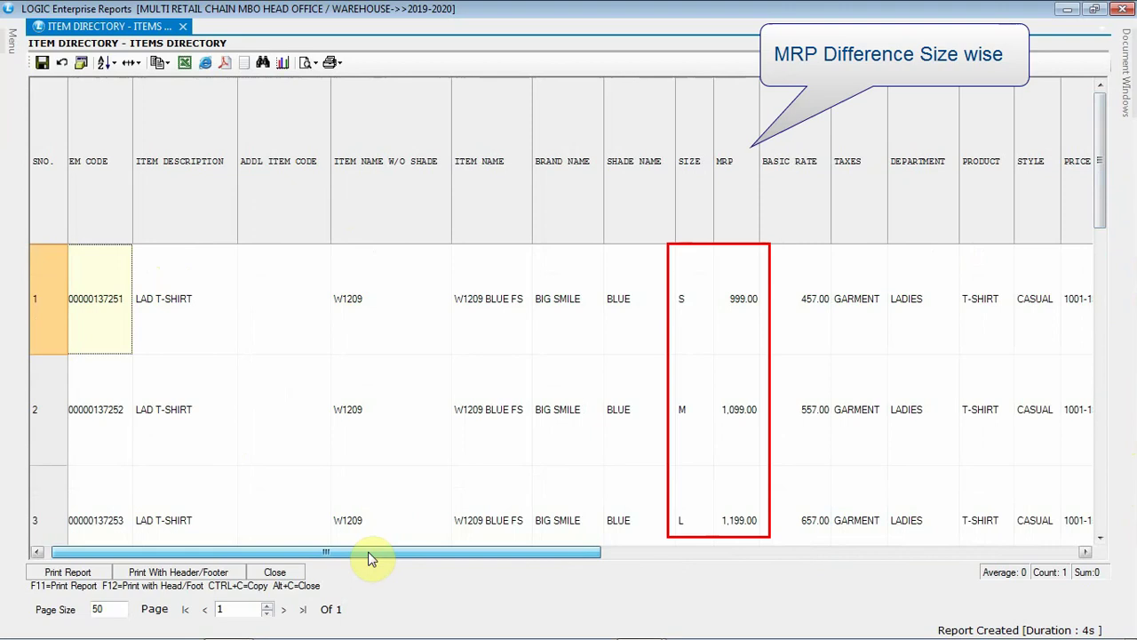
pyautogui.moveTo(371, 558); pyautogui.dragTo(876, 541)
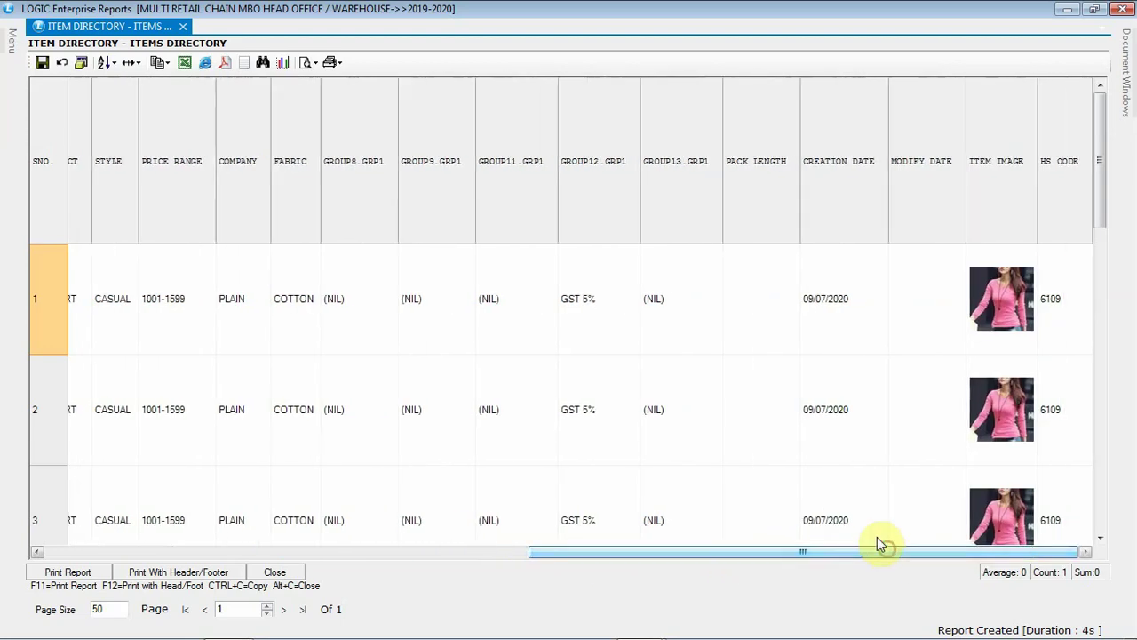
pyautogui.click(996, 315)
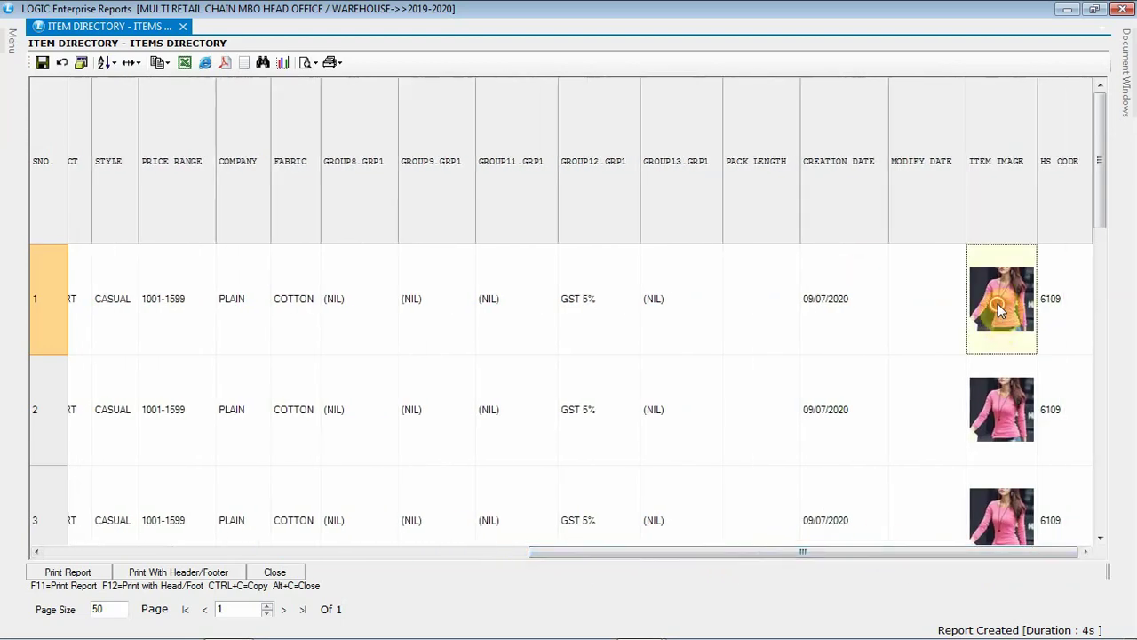